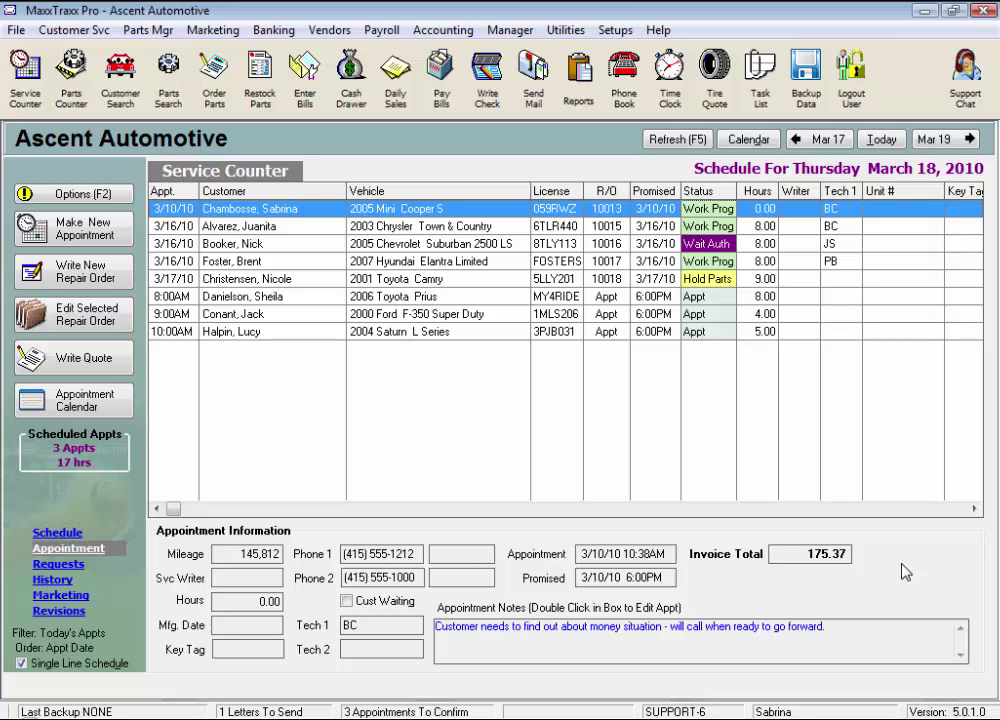
Start a new received vendor invoice and pick Factory Motor Parts from the Vendors list
{"action": "left_click", "coordinate": [260, 95]}
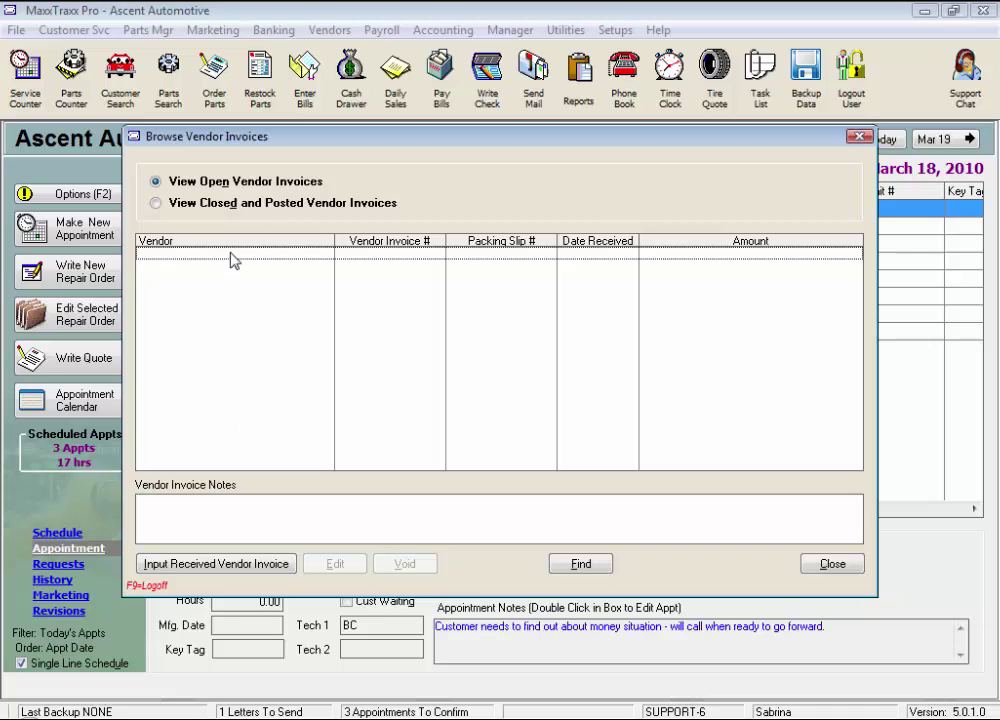
{"action": "left_click", "coordinate": [253, 571]}
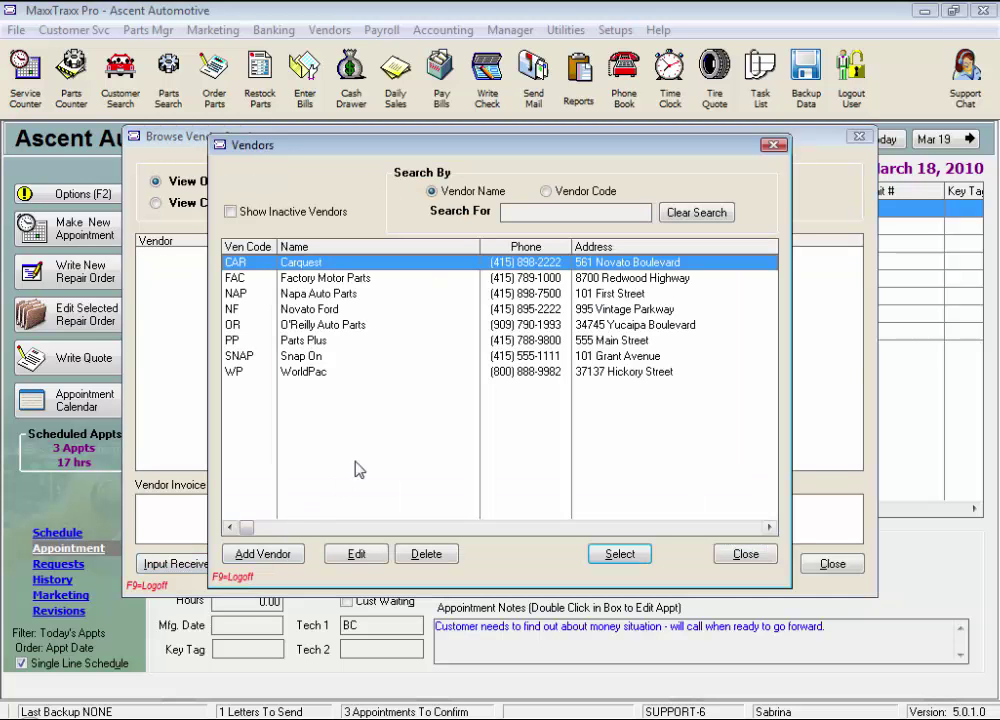
{"action": "left_click", "coordinate": [394, 279]}
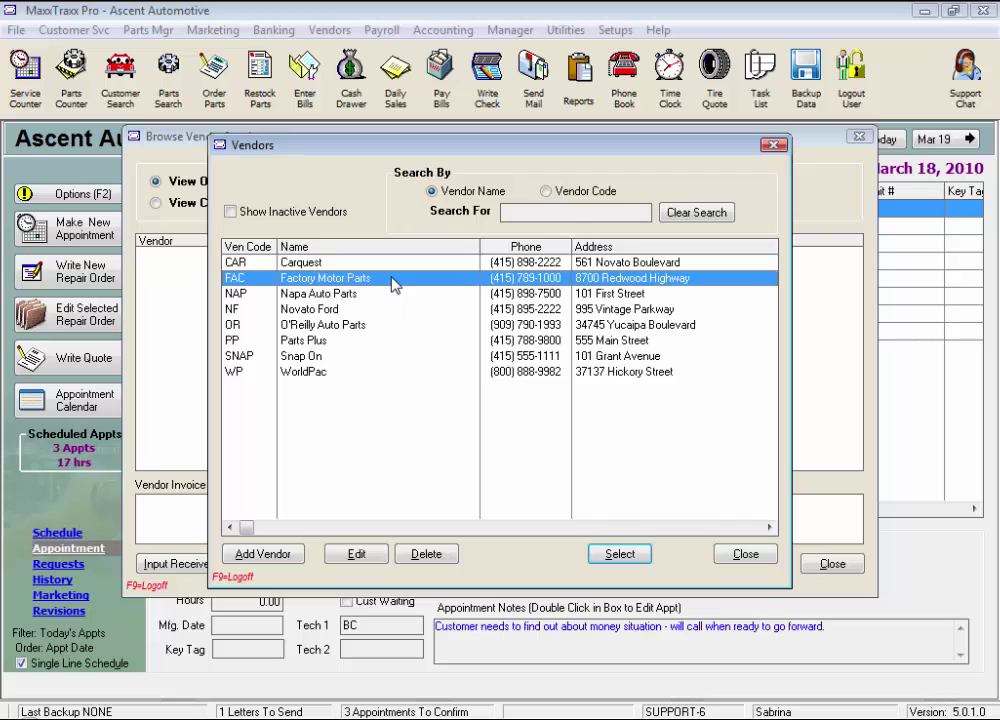
Open the Factory Motor Parts invoice without a target amount, dated 3/18/2010 and due 4/15/2010
{"action": "double_click", "coordinate": [394, 283]}
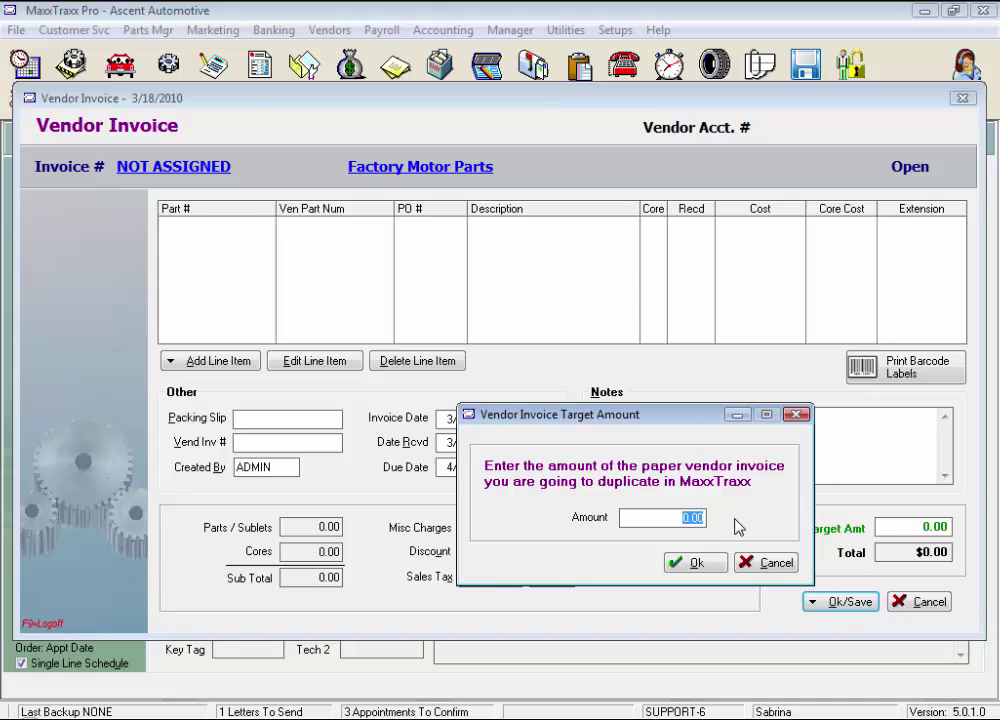
{"action": "left_click", "coordinate": [770, 561]}
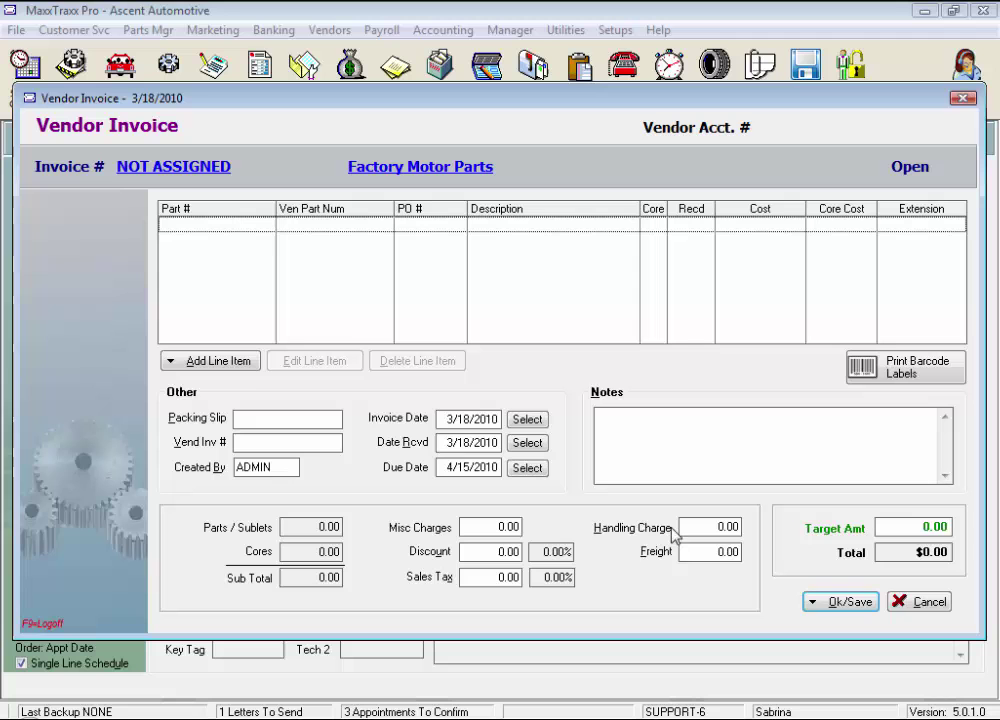
Search the parts list for part 'a12' to find the A1286C Air Filter, after 'a1477c' found nothing
{"action": "left_click", "coordinate": [253, 371]}
{"action": "left_click", "coordinate": [256, 371]}
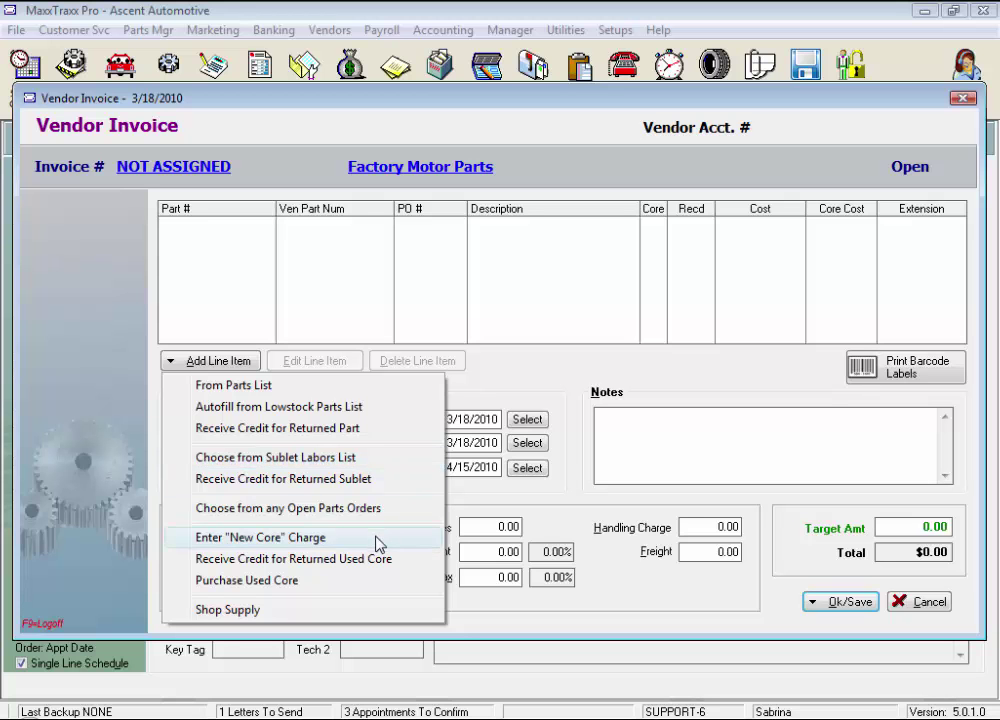
{"action": "left_click", "coordinate": [360, 390]}
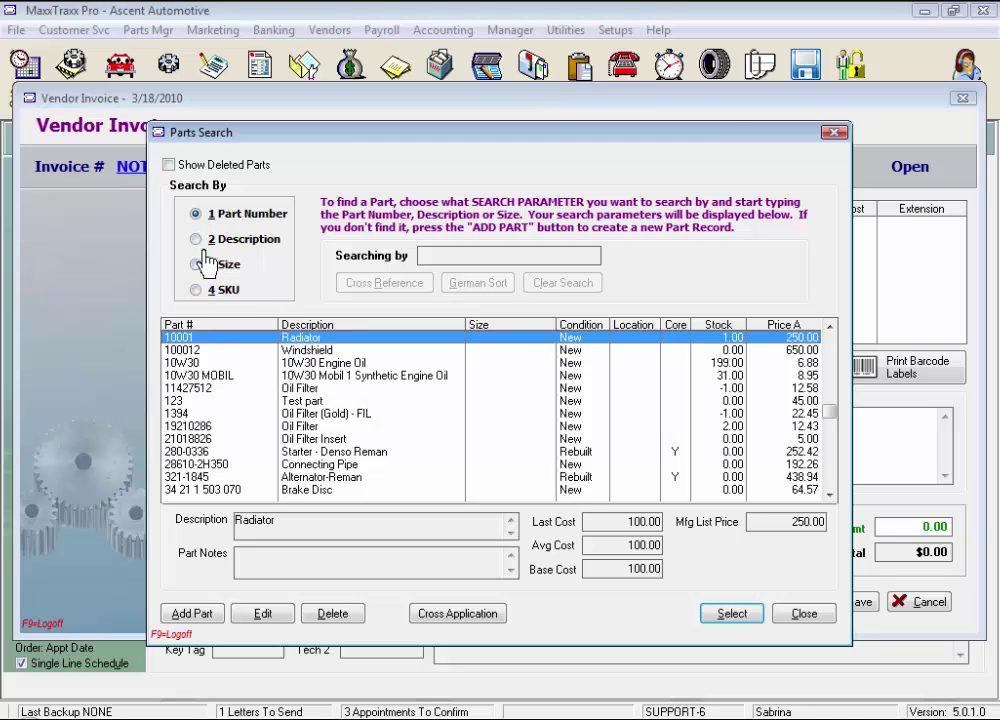
{"action": "type", "text": "a1477c"}
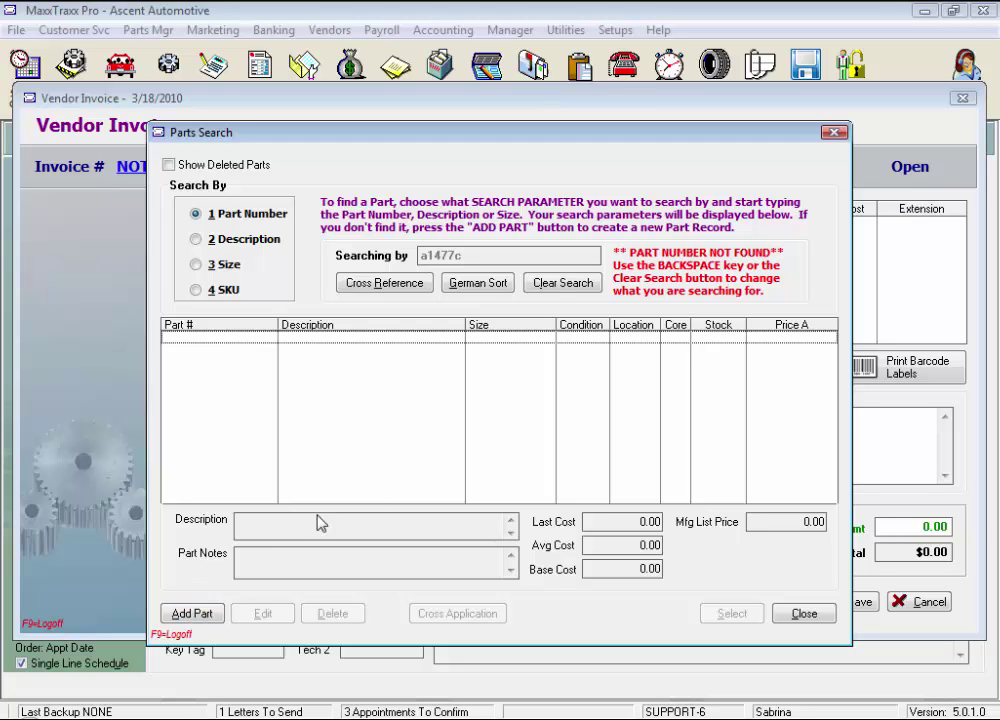
{"action": "left_click", "coordinate": [557, 283]}
{"action": "type", "text": "a12"}
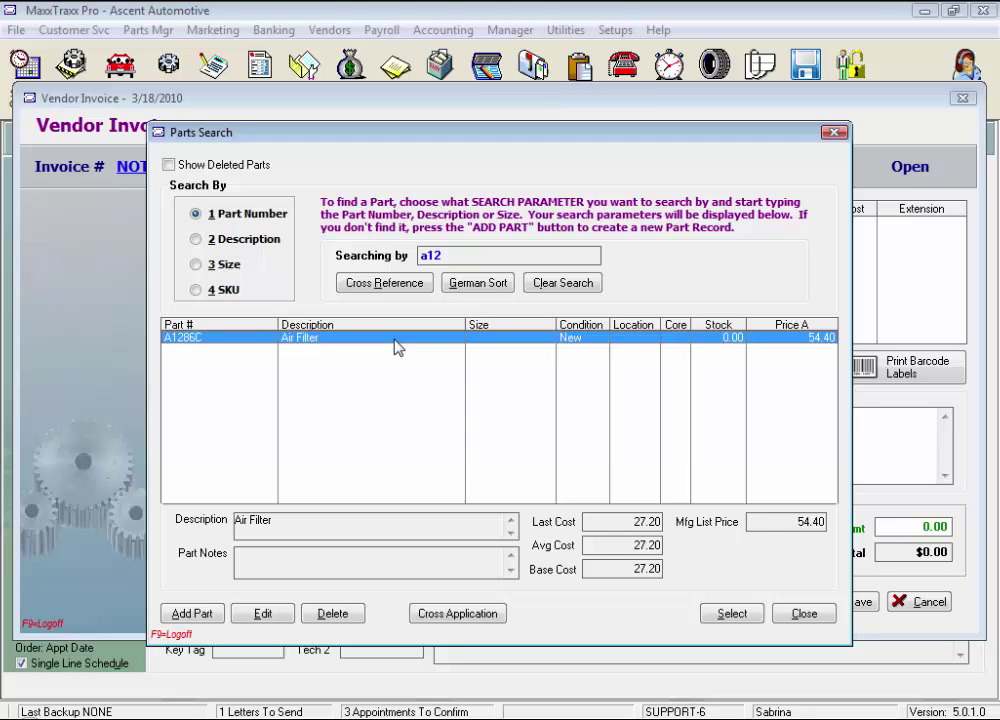
Select the A1286C Air Filter, set its cost per item to 27.20, and reserve it for a repair order
{"action": "left_click", "coordinate": [733, 614]}
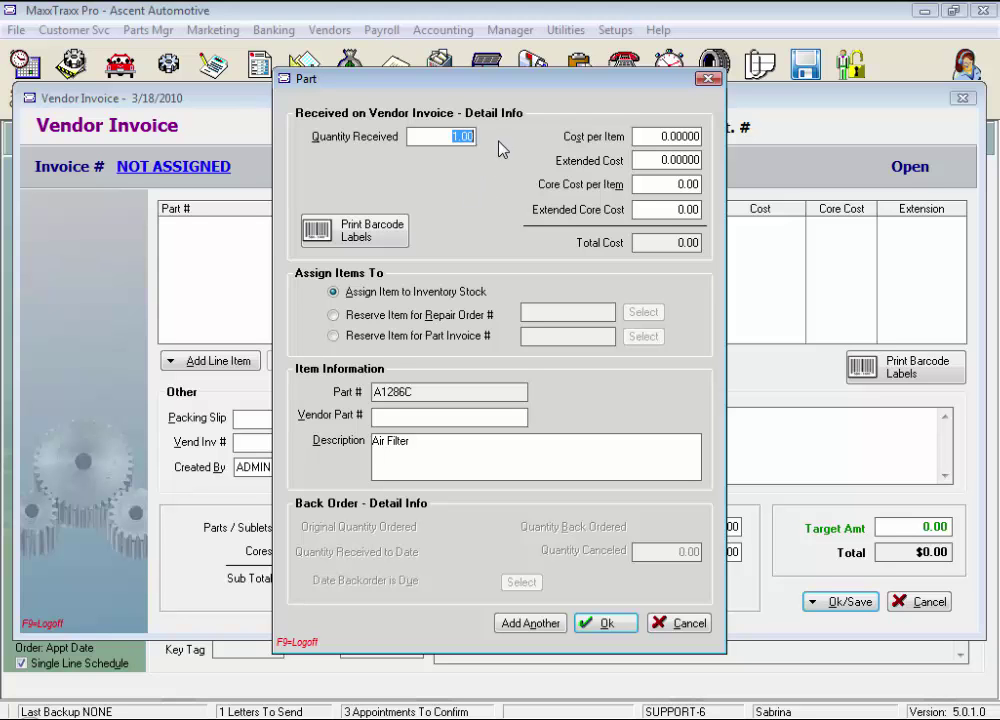
{"action": "left_click", "coordinate": [643, 137]}
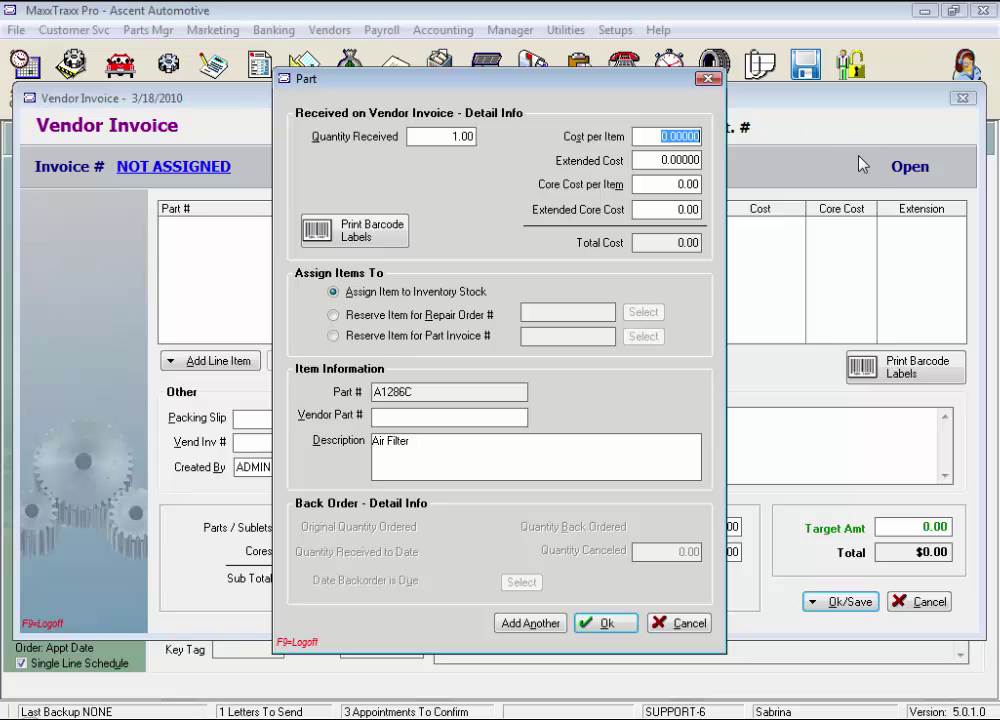
{"action": "type", "text": "27.20"}
{"action": "key", "text": "Tab"}
{"action": "left_click", "coordinate": [645, 185]}
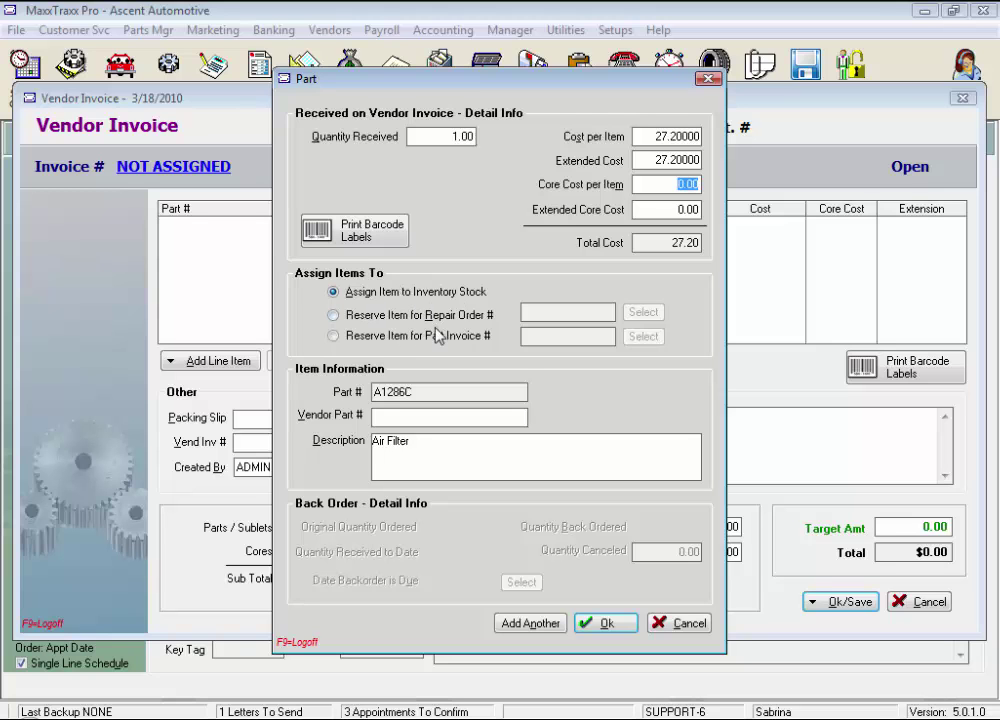
{"action": "left_click", "coordinate": [334, 314]}
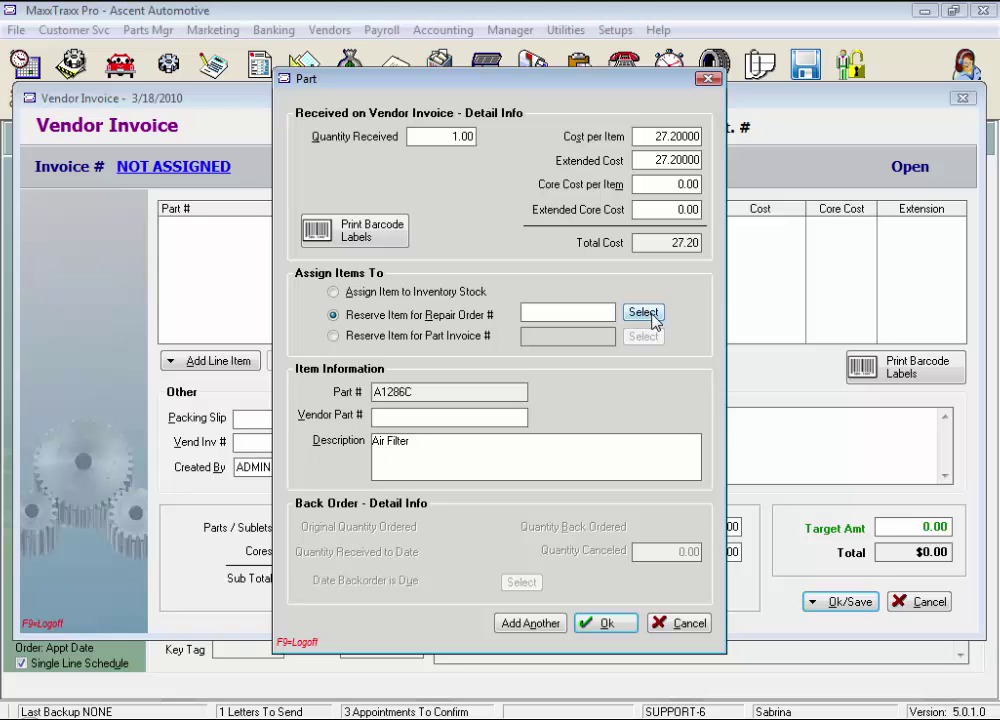
Reserve the Air Filter to repair order 10018 for the 2001 Toyota and add it at 27.20
{"action": "left_click", "coordinate": [645, 313]}
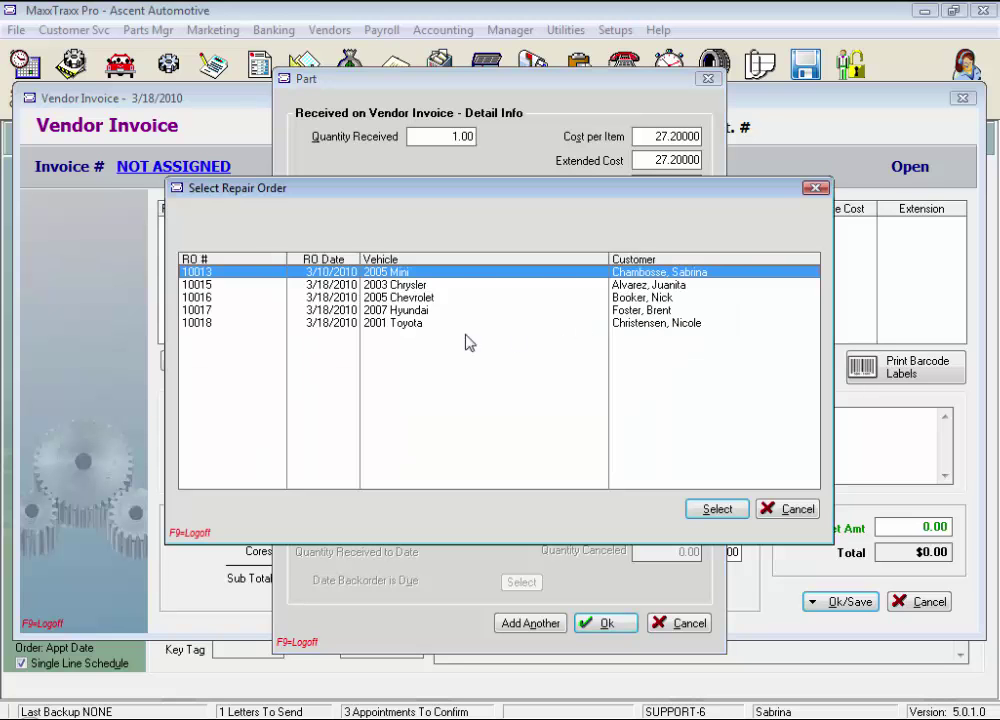
{"action": "left_click", "coordinate": [396, 324]}
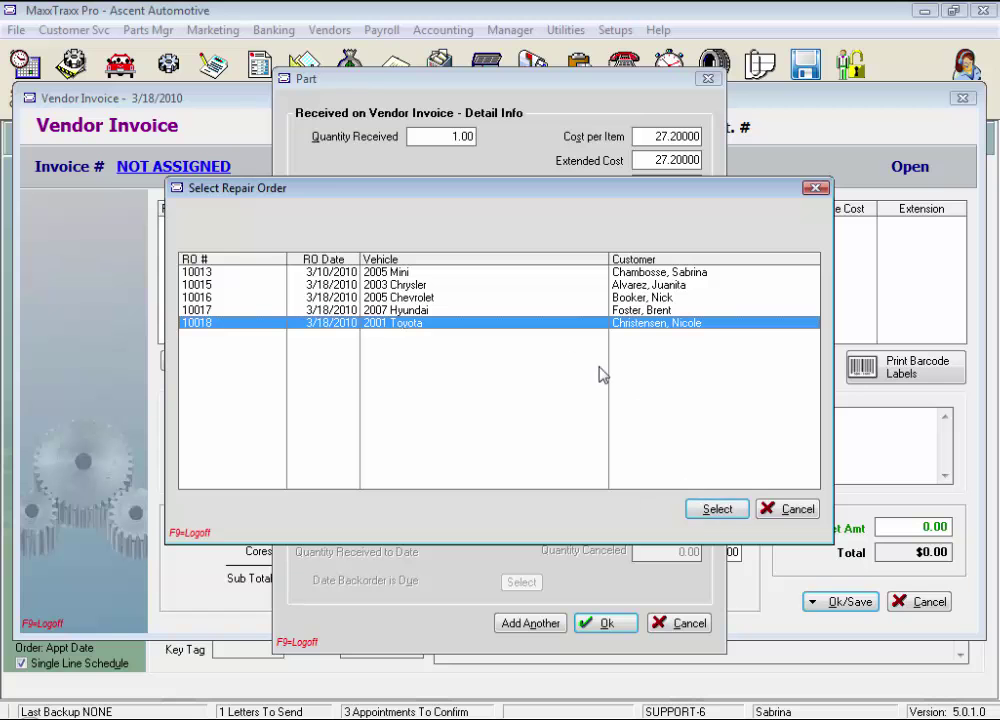
{"action": "left_click", "coordinate": [716, 510]}
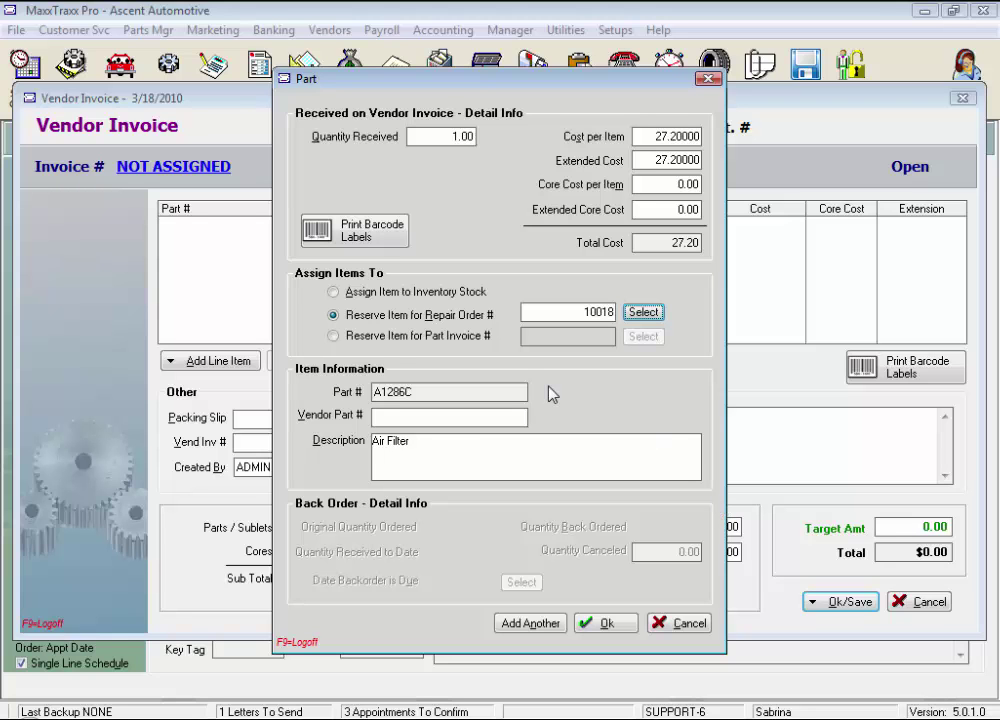
{"action": "double_click", "coordinate": [562, 310]}
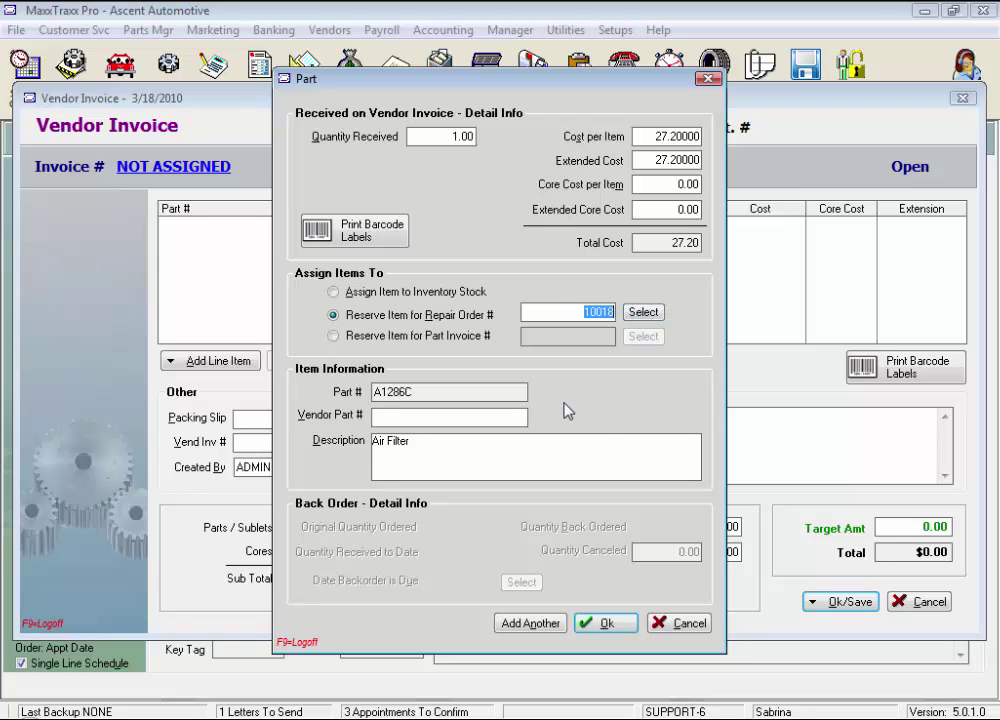
{"action": "left_click", "coordinate": [420, 416]}
Add the Oil Filter 11427512 at 5.03 from the low-stock parts list, bringing the total to $32.23
{"action": "left_click", "coordinate": [603, 630]}
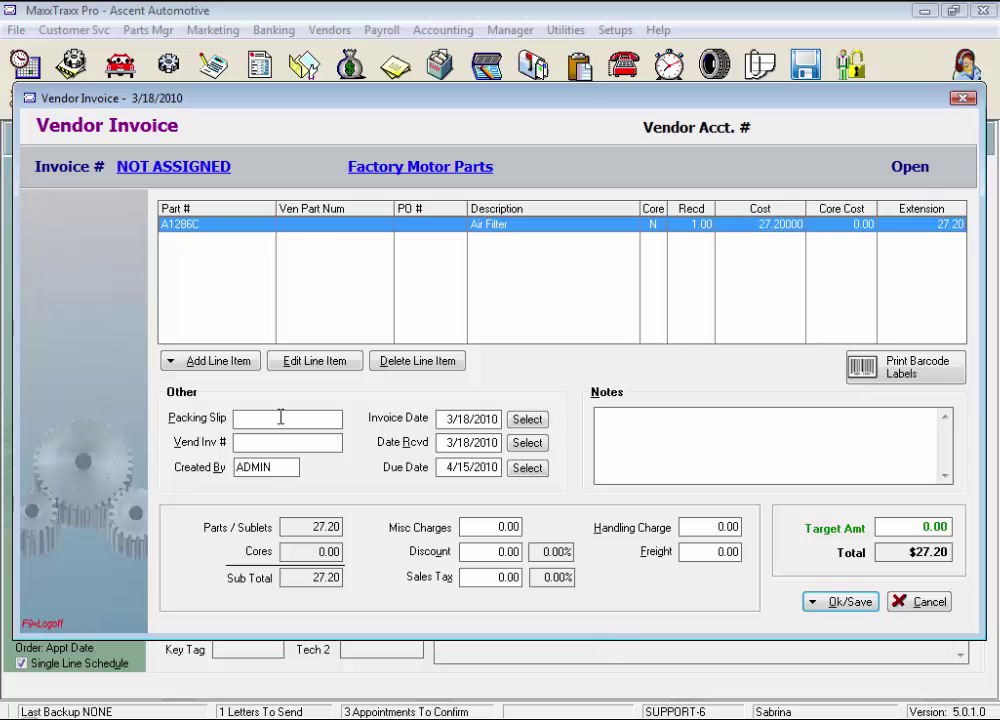
{"action": "left_click", "coordinate": [257, 374]}
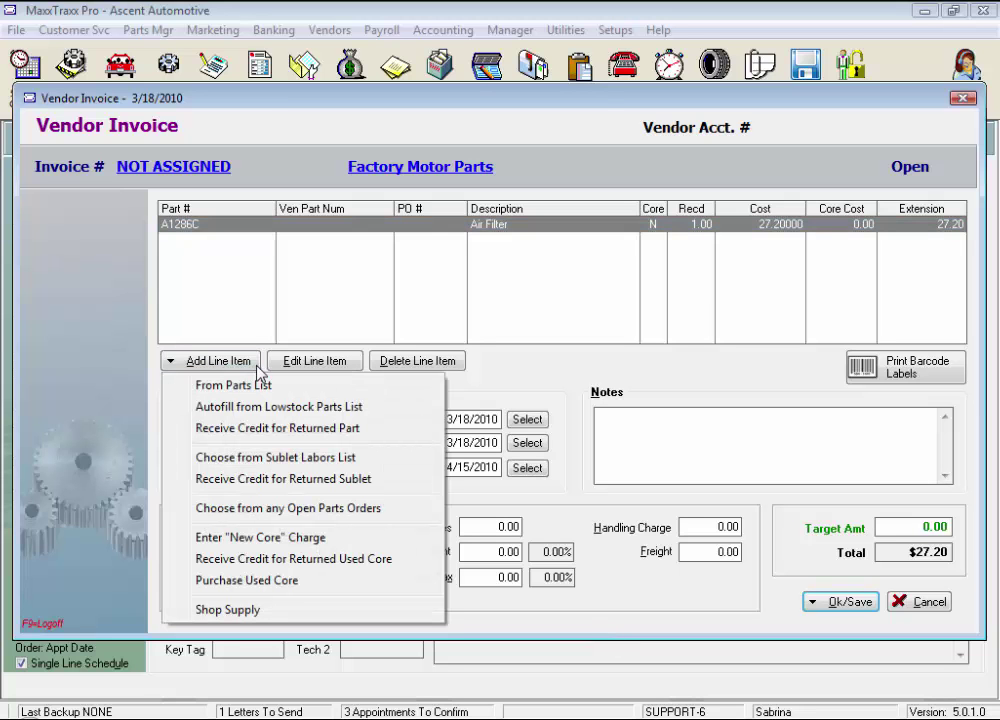
{"action": "left_click", "coordinate": [377, 416]}
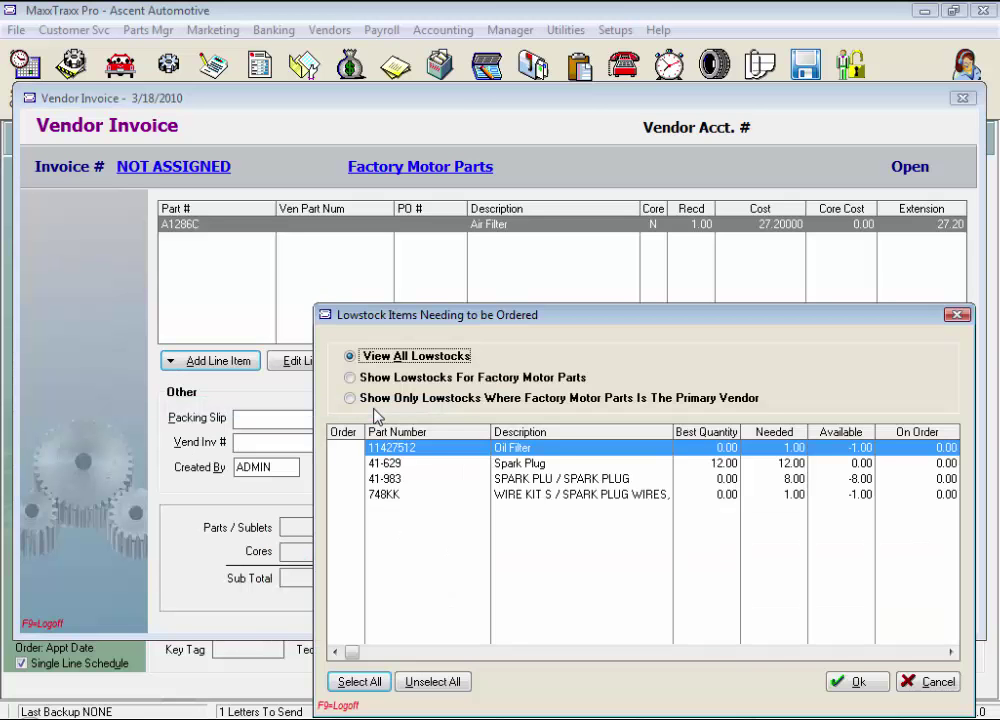
{"action": "left_click", "coordinate": [723, 464]}
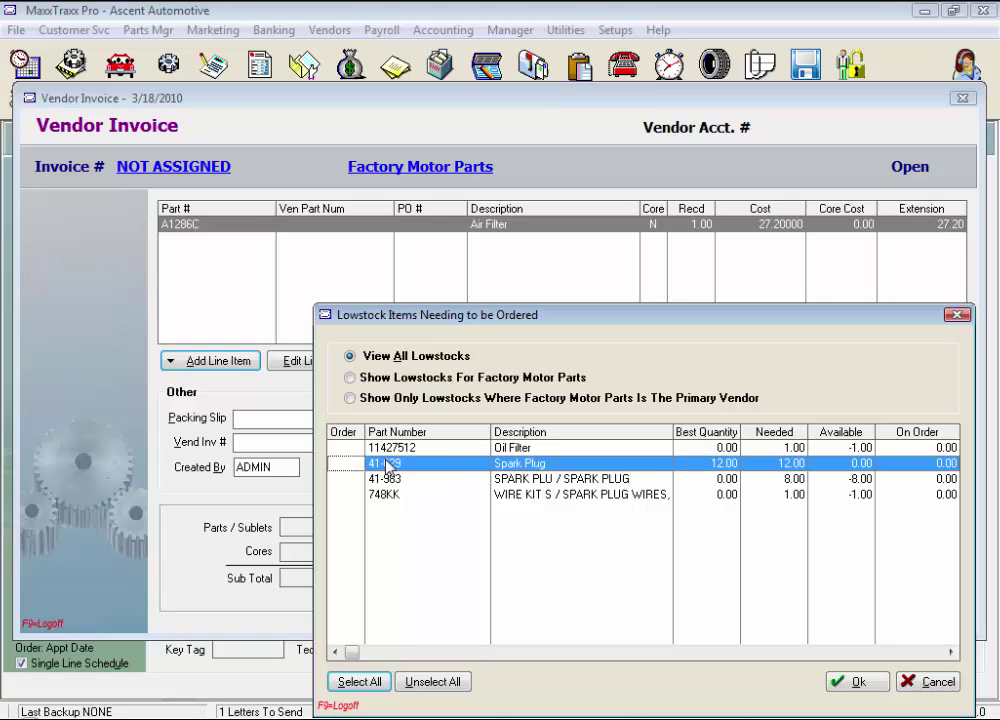
{"action": "left_click", "coordinate": [350, 378]}
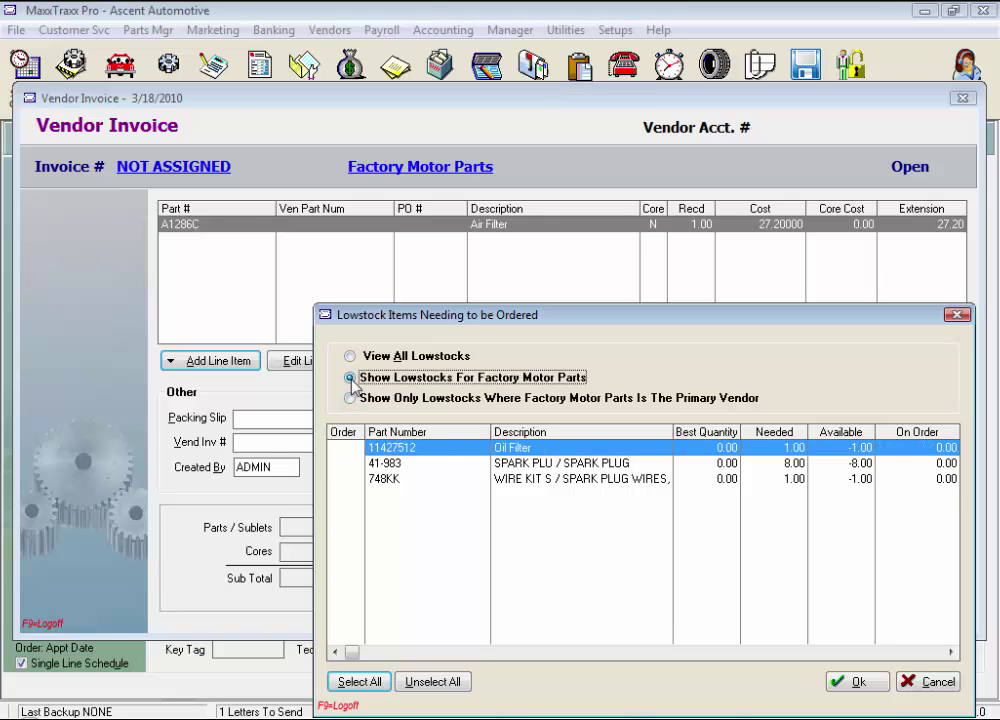
{"action": "left_click", "coordinate": [350, 358]}
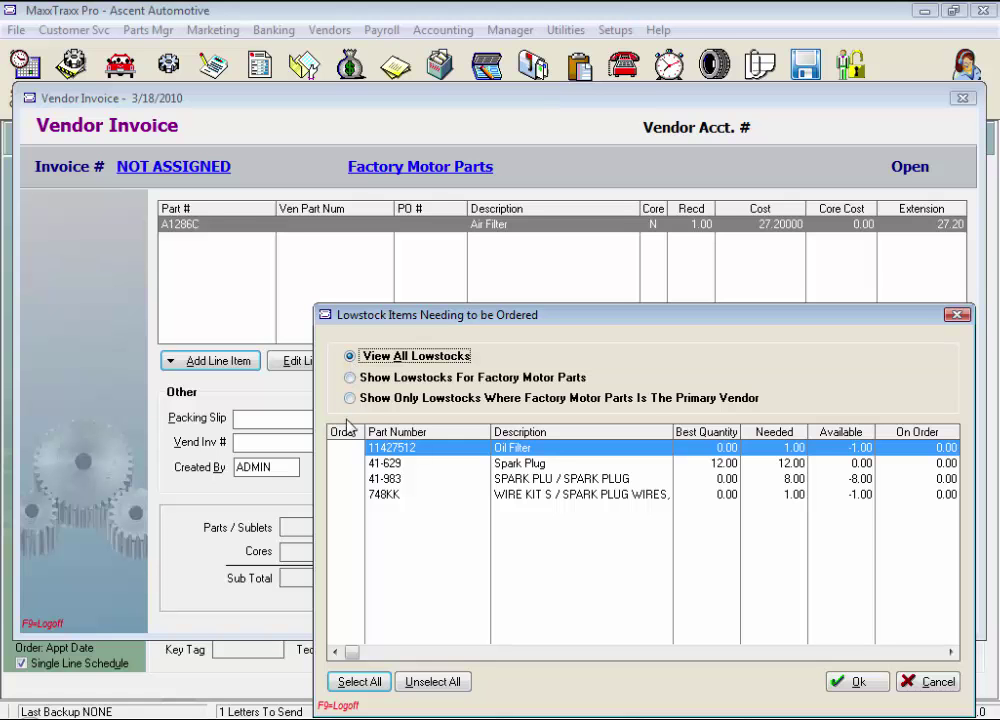
{"action": "left_click", "coordinate": [346, 452]}
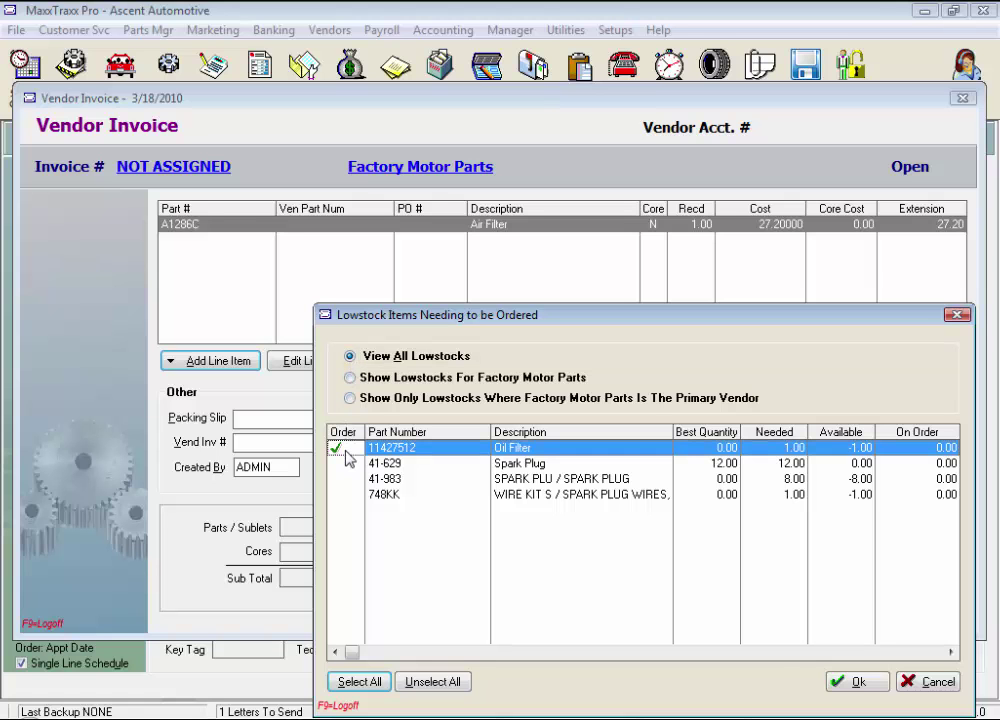
{"action": "left_click", "coordinate": [853, 681]}
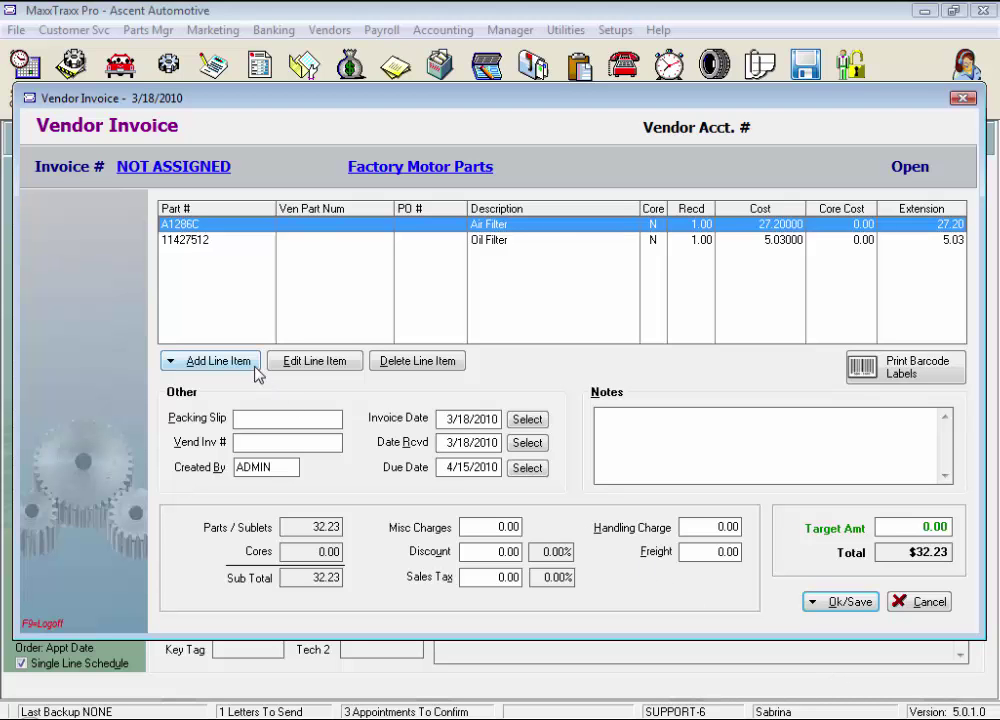
Credit a returned Head Bolt Set ES 72906, -1.00 at 31.14, dropping the total to $1.09
{"action": "left_click", "coordinate": [218, 361]}
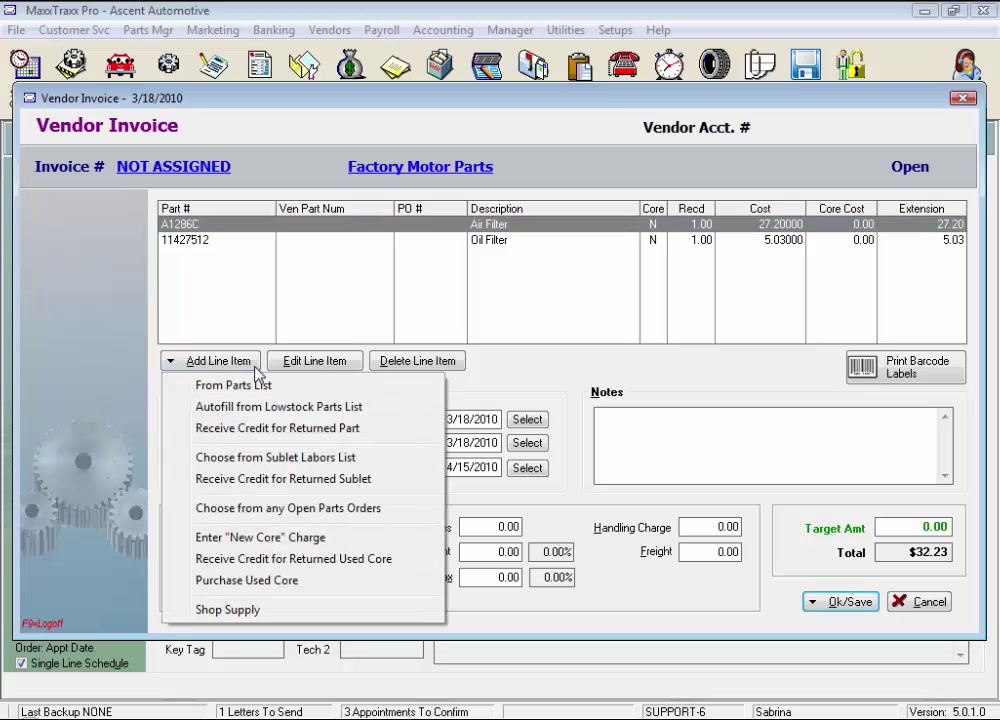
{"action": "left_click", "coordinate": [396, 432]}
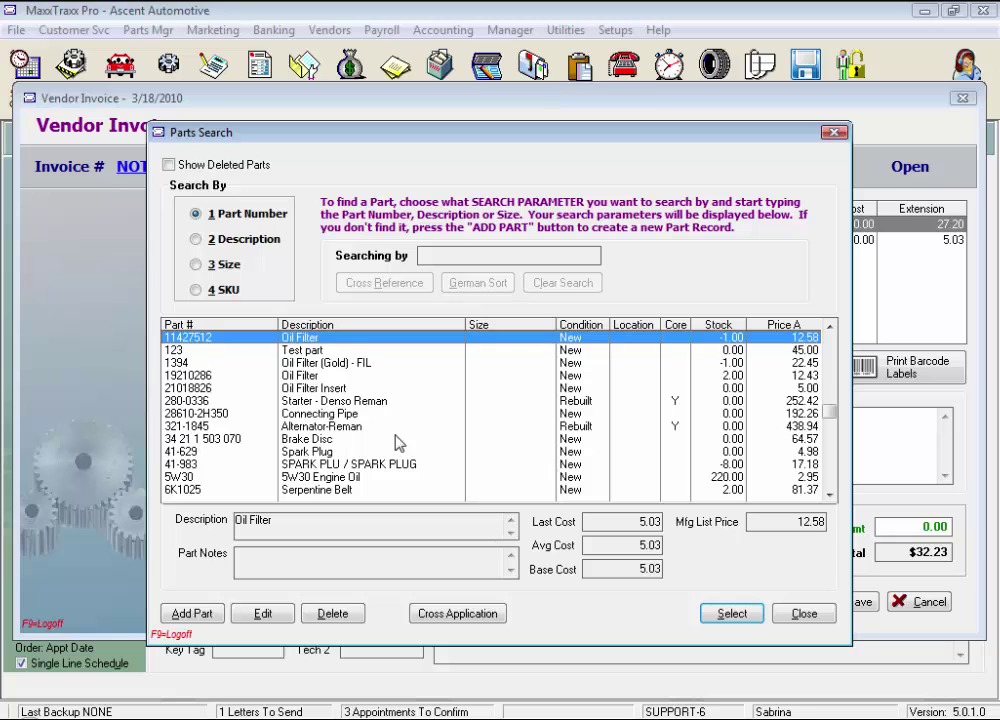
{"action": "key", "text": "Page_Down"}
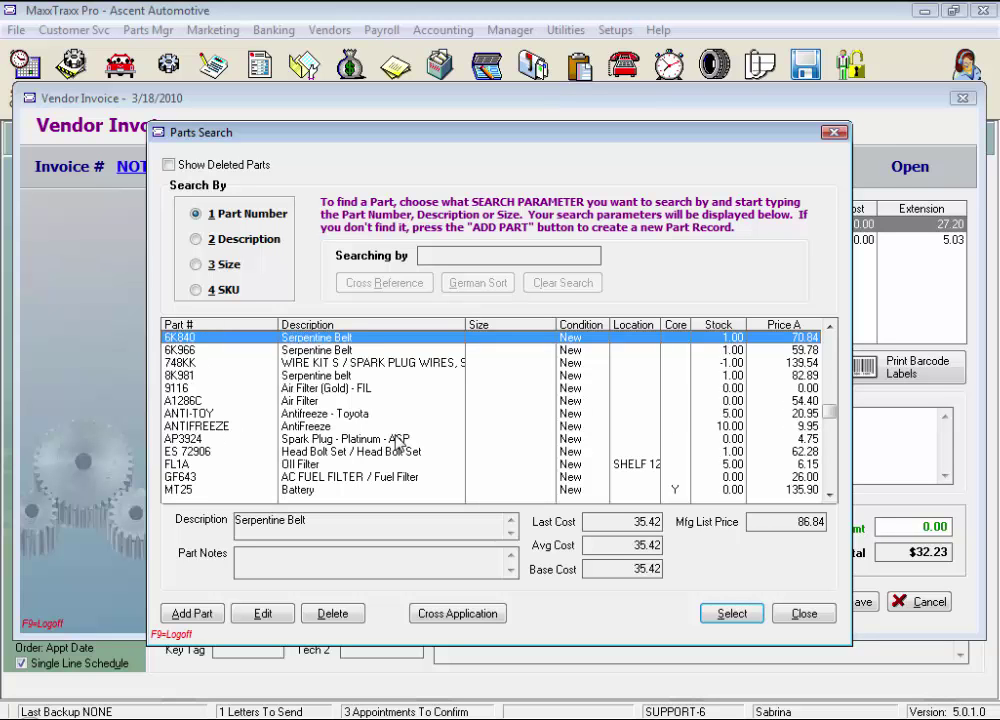
{"action": "left_click", "coordinate": [318, 453]}
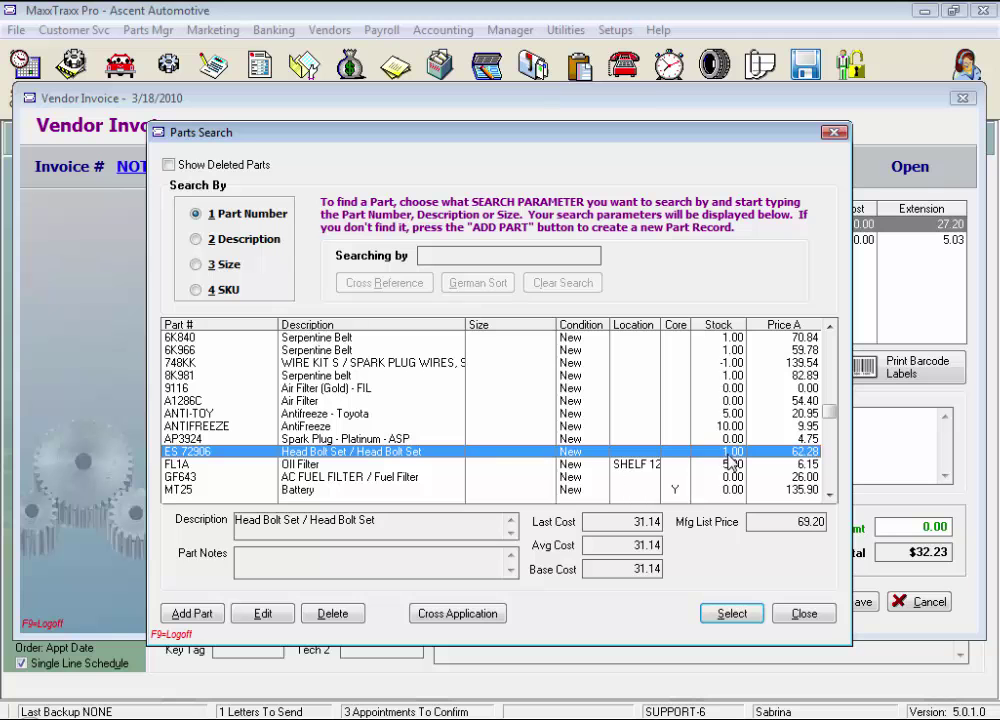
{"action": "left_click", "coordinate": [731, 613]}
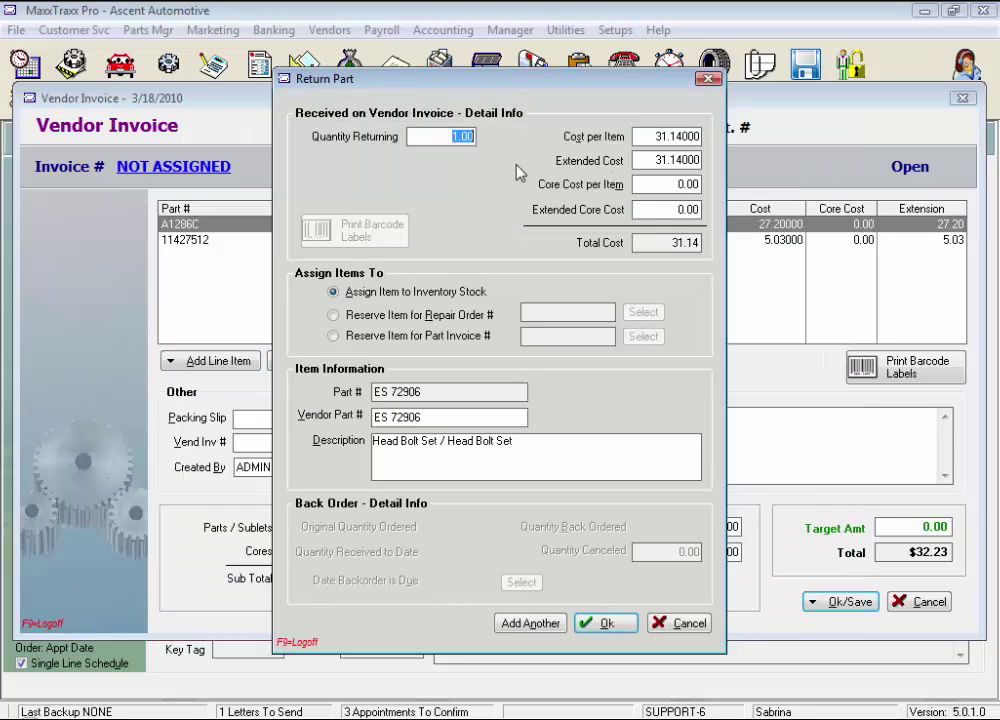
{"action": "key", "text": "Tab"}
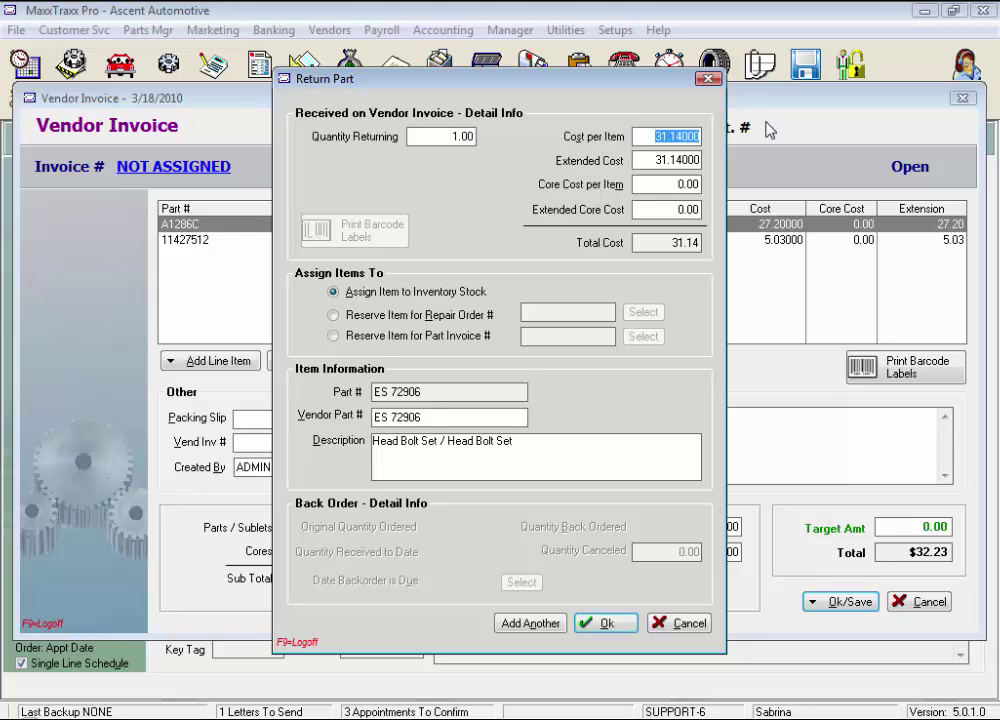
{"action": "left_click", "coordinate": [451, 143]}
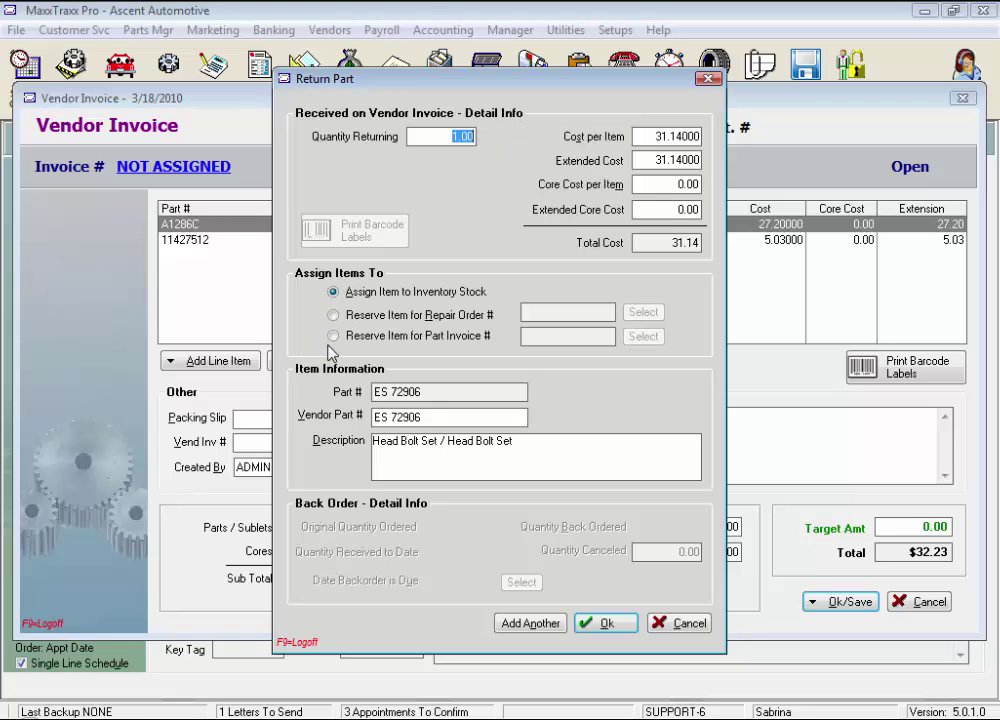
{"action": "left_click", "coordinate": [622, 627]}
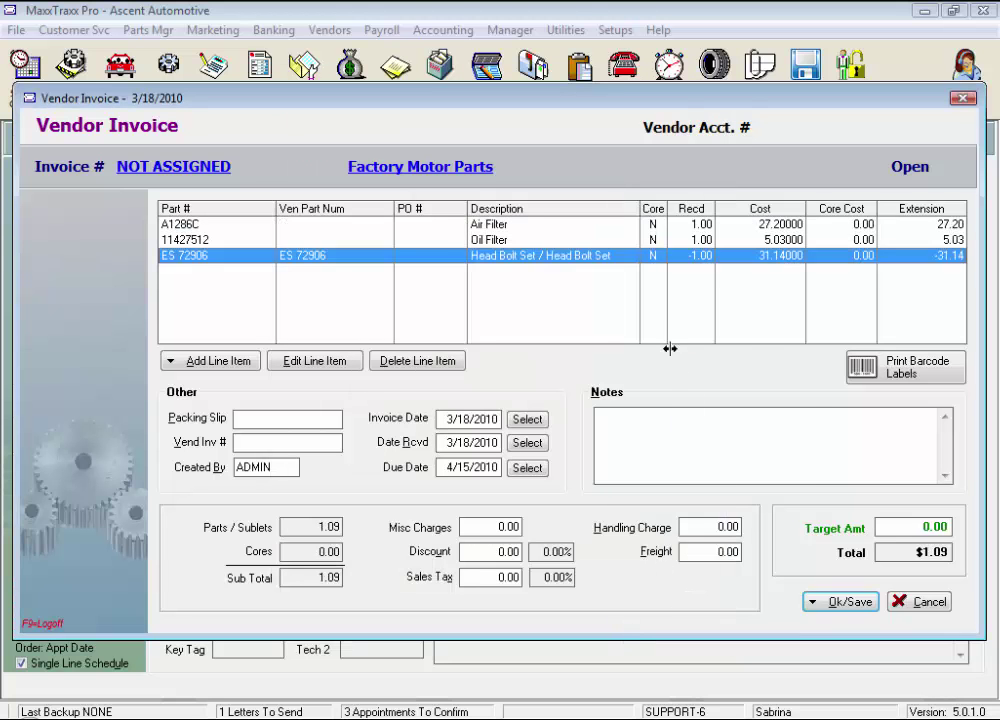
{"action": "left_click", "coordinate": [694, 243]}
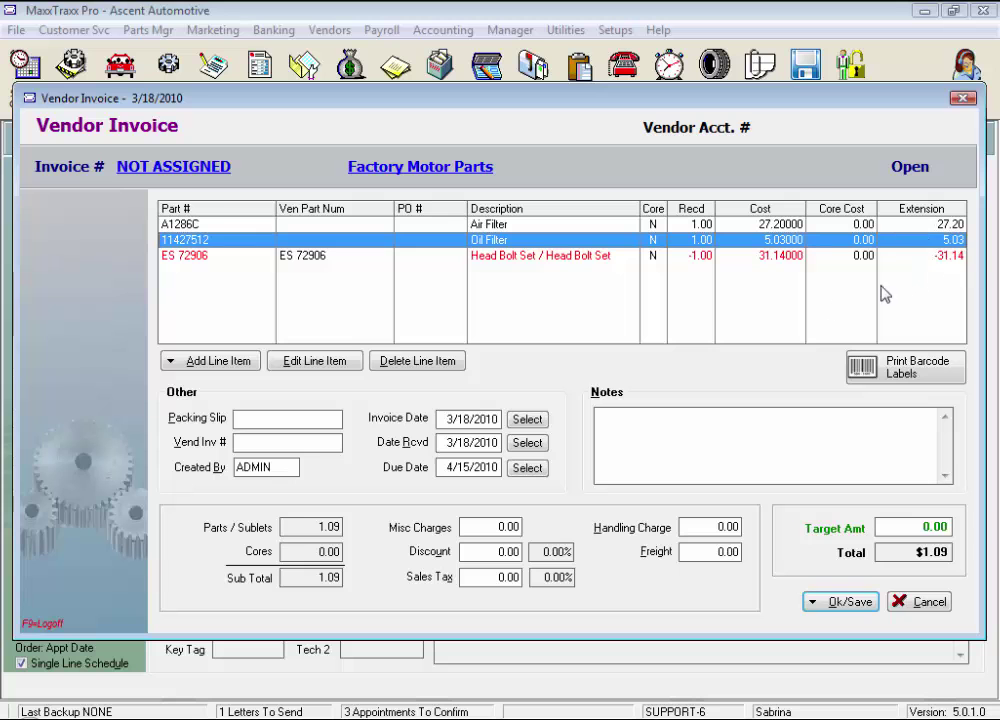
Choose the BRAKE ROTOR sublet from the sublet labours list
{"action": "left_click", "coordinate": [258, 364]}
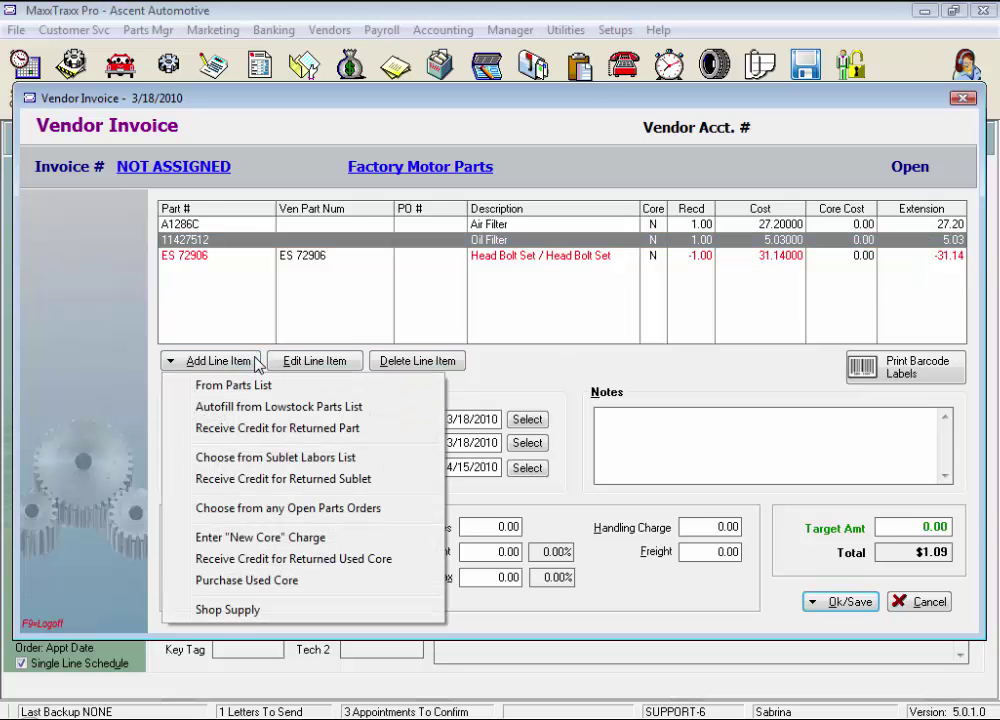
{"action": "left_click", "coordinate": [386, 464]}
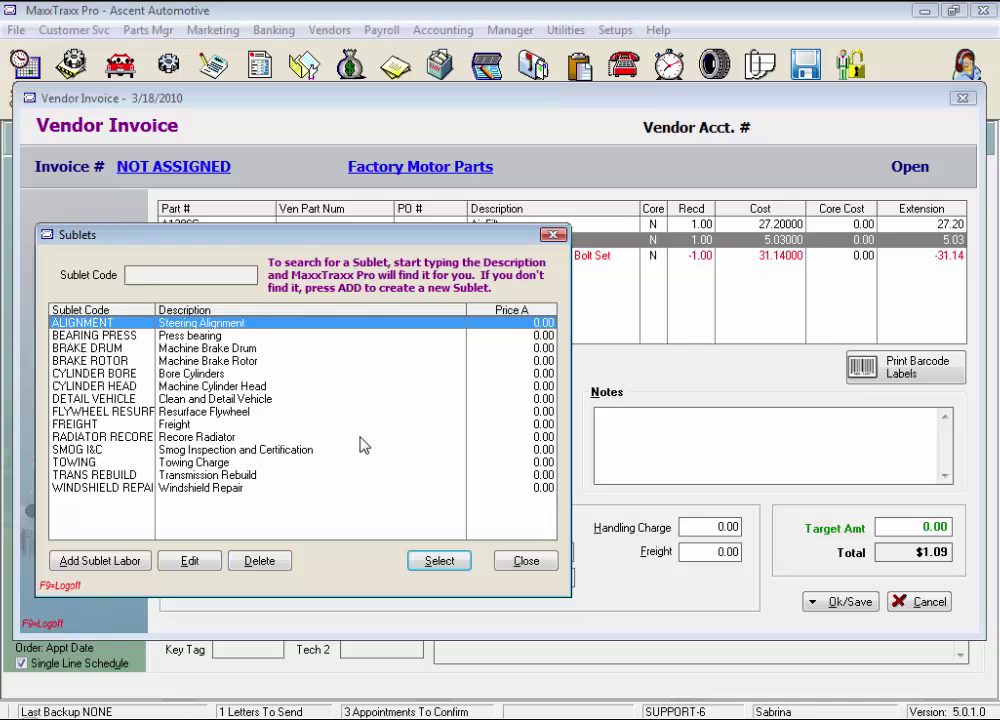
{"action": "left_click", "coordinate": [235, 361]}
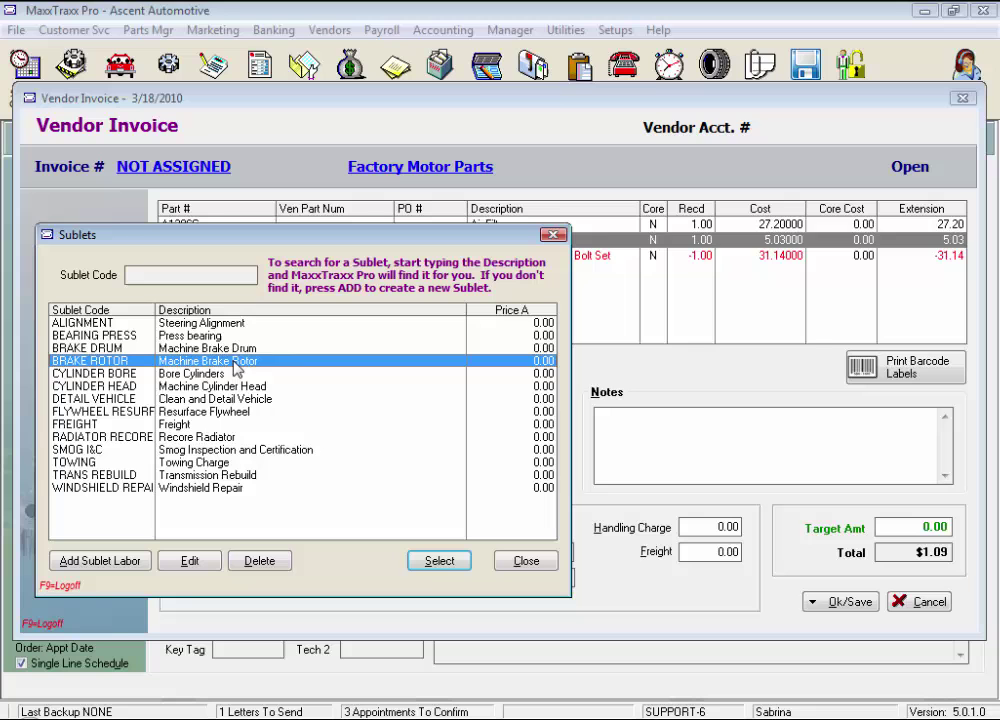
{"action": "left_click", "coordinate": [438, 561]}
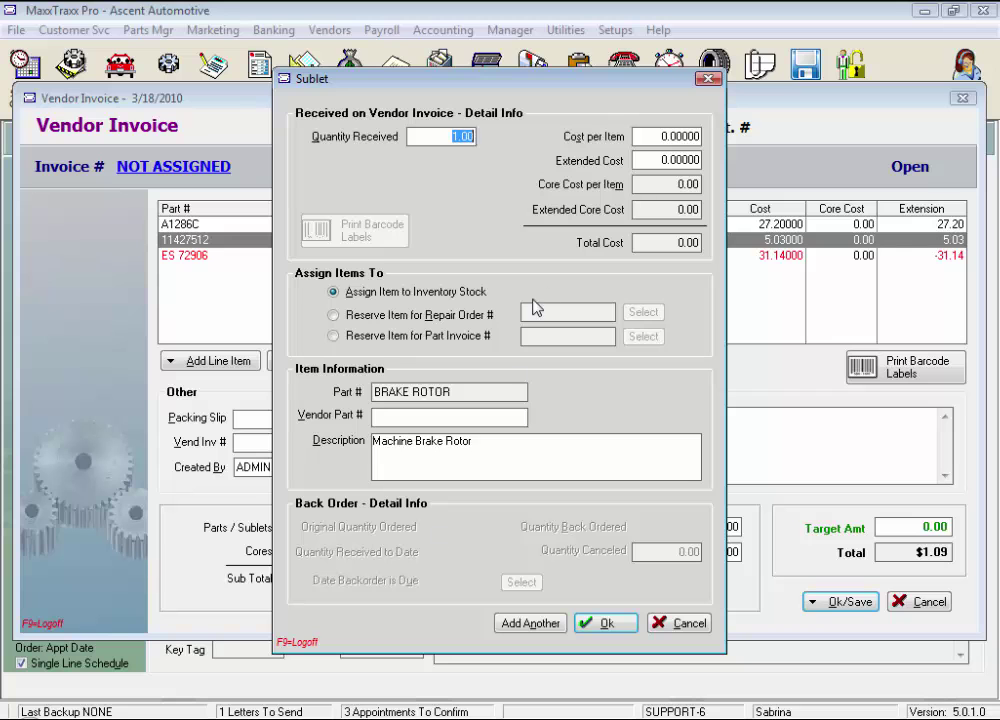
Give the BRAKE ROTOR sublet a cost of 20.00 in inventory stock, noting its repair order is closed
{"action": "left_click", "coordinate": [645, 136]}
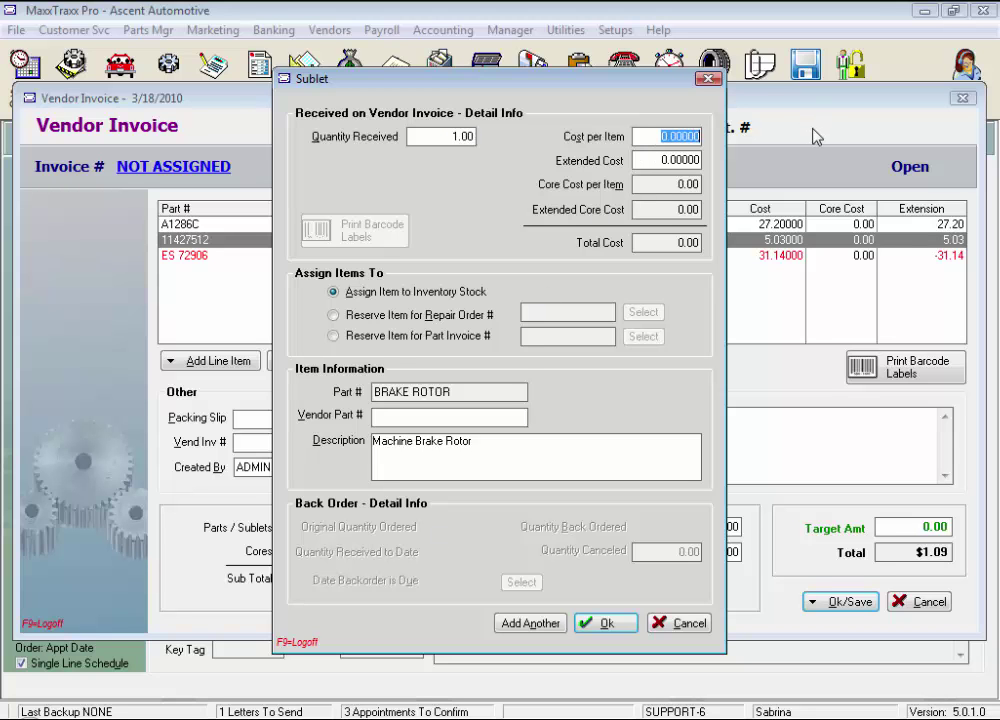
{"action": "type", "text": "20"}
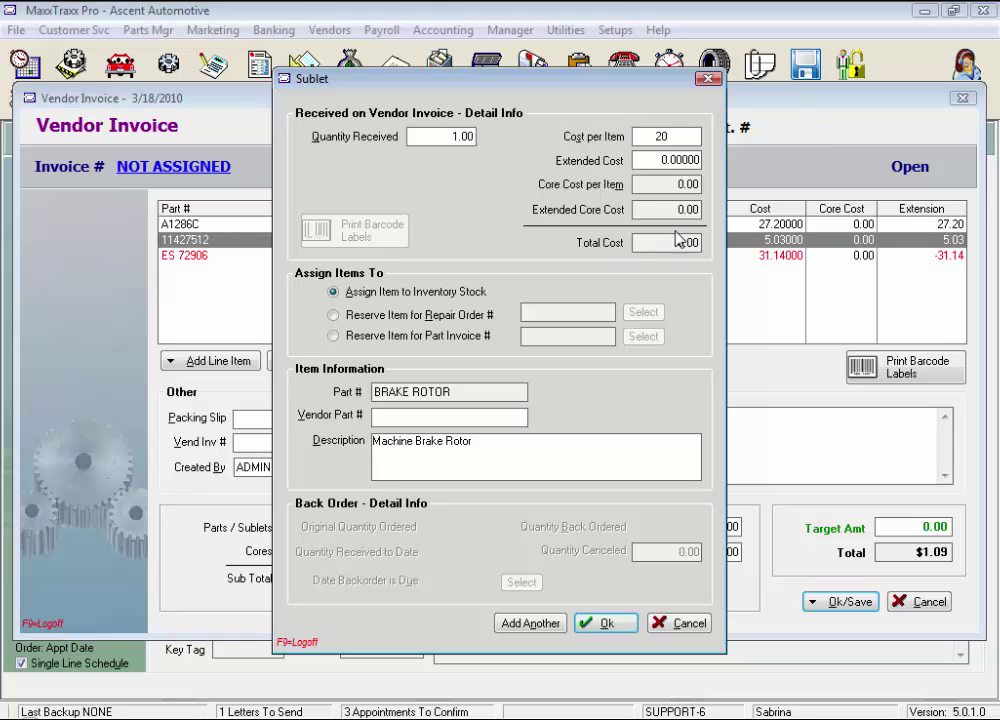
{"action": "left_click", "coordinate": [333, 316]}
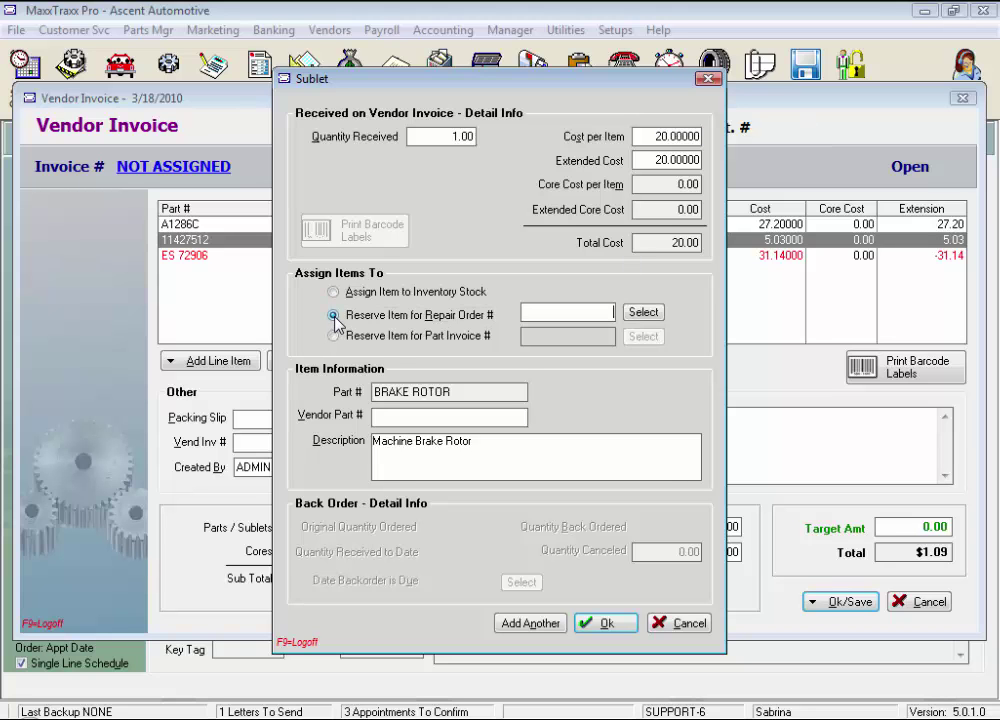
{"action": "left_click", "coordinate": [333, 292]}
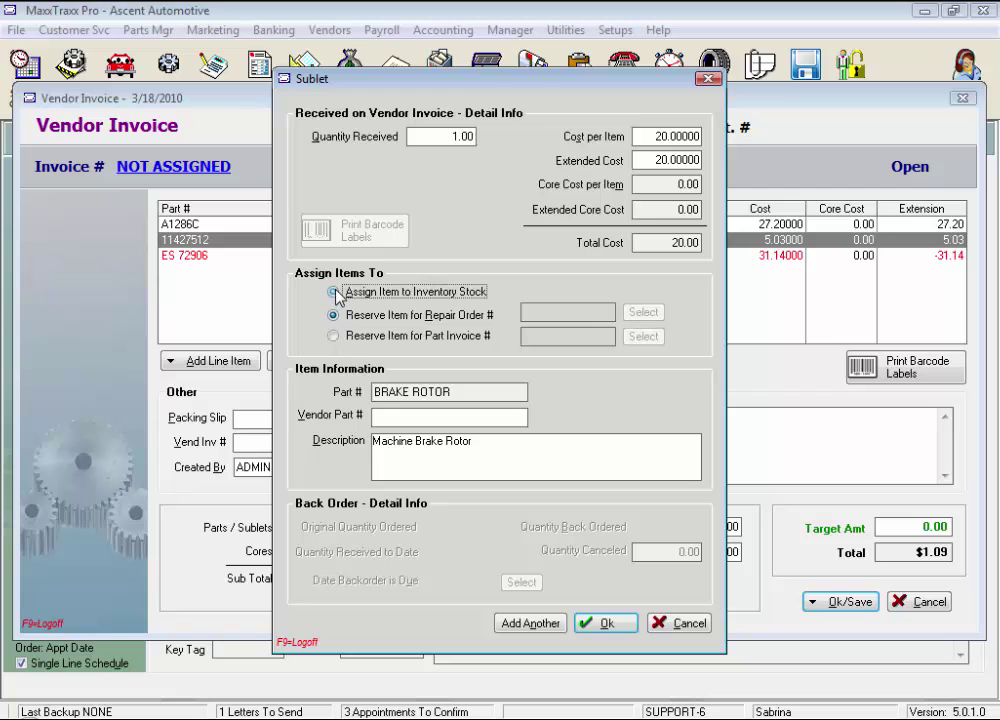
{"action": "left_click", "coordinate": [605, 623]}
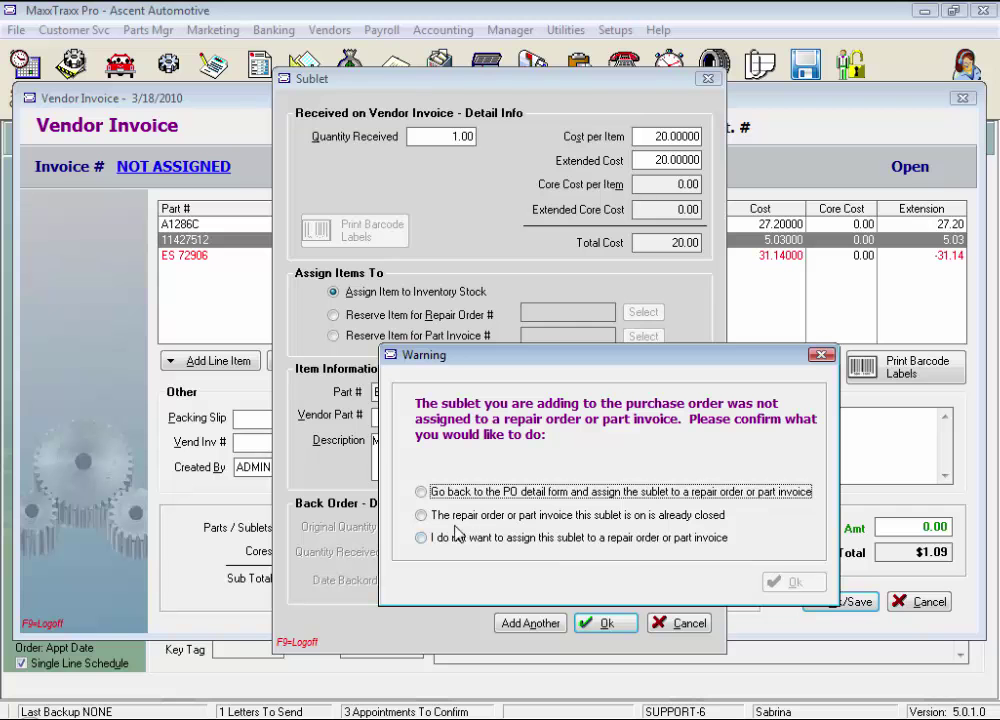
{"action": "left_click", "coordinate": [421, 515]}
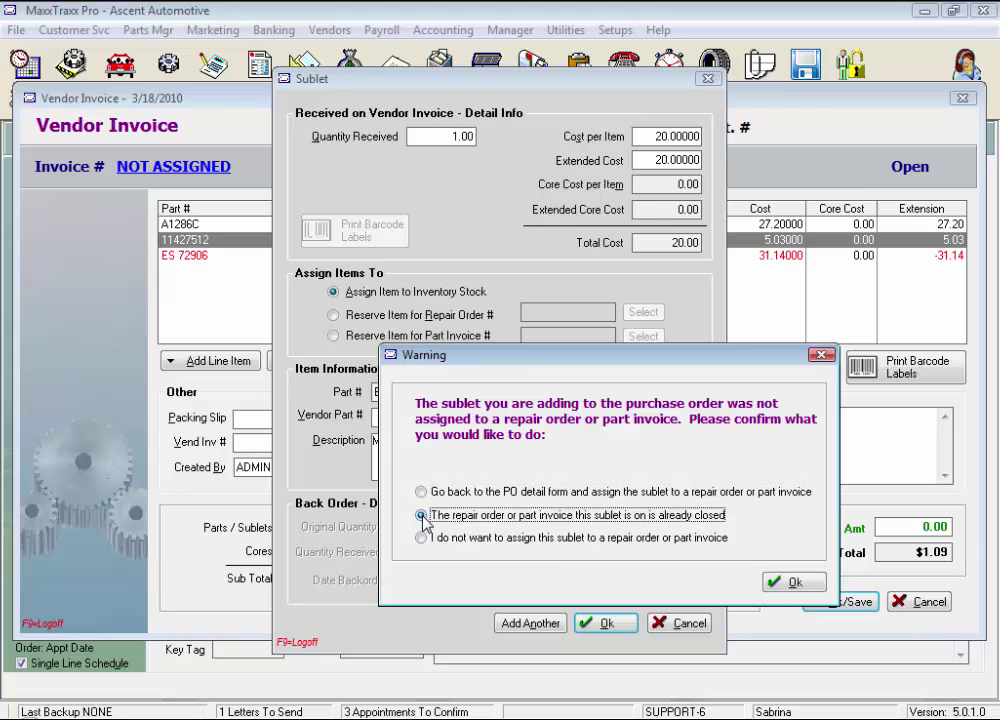
{"action": "left_click", "coordinate": [790, 582]}
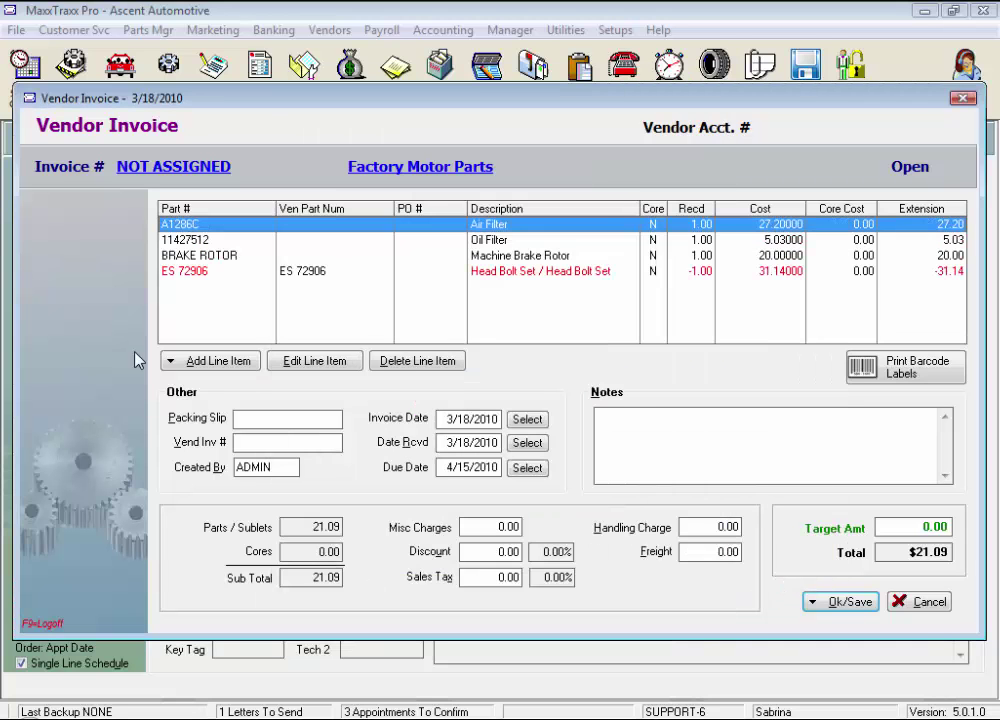
Credit a returned Resurface Flywheel sublet at 25.00, not assigned to any repair order
{"action": "left_click", "coordinate": [205, 361]}
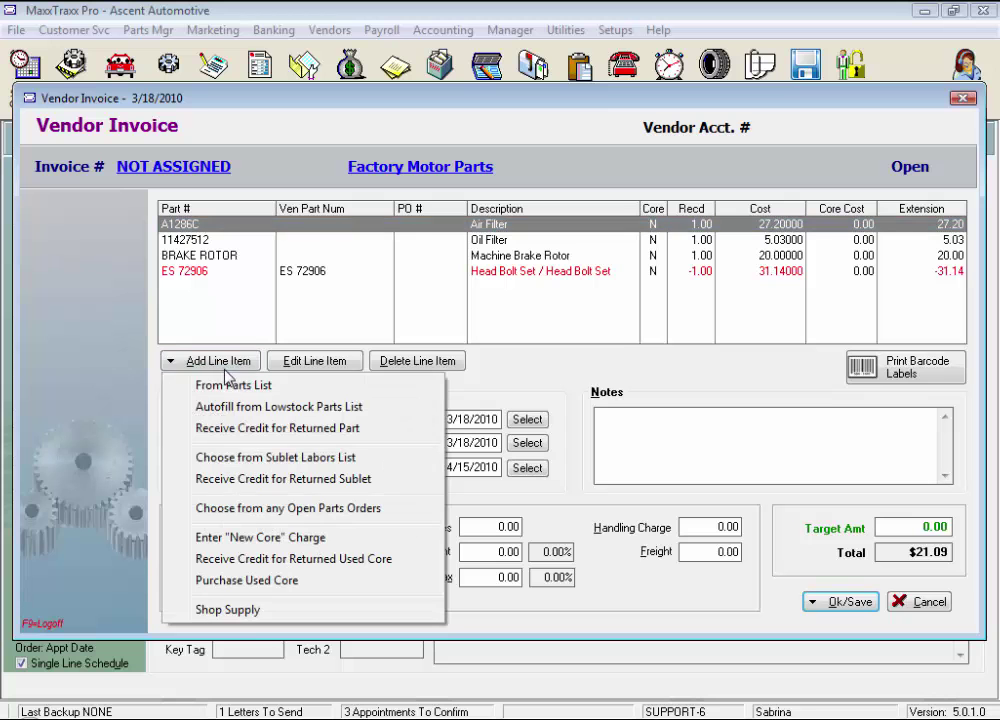
{"action": "left_click", "coordinate": [425, 490]}
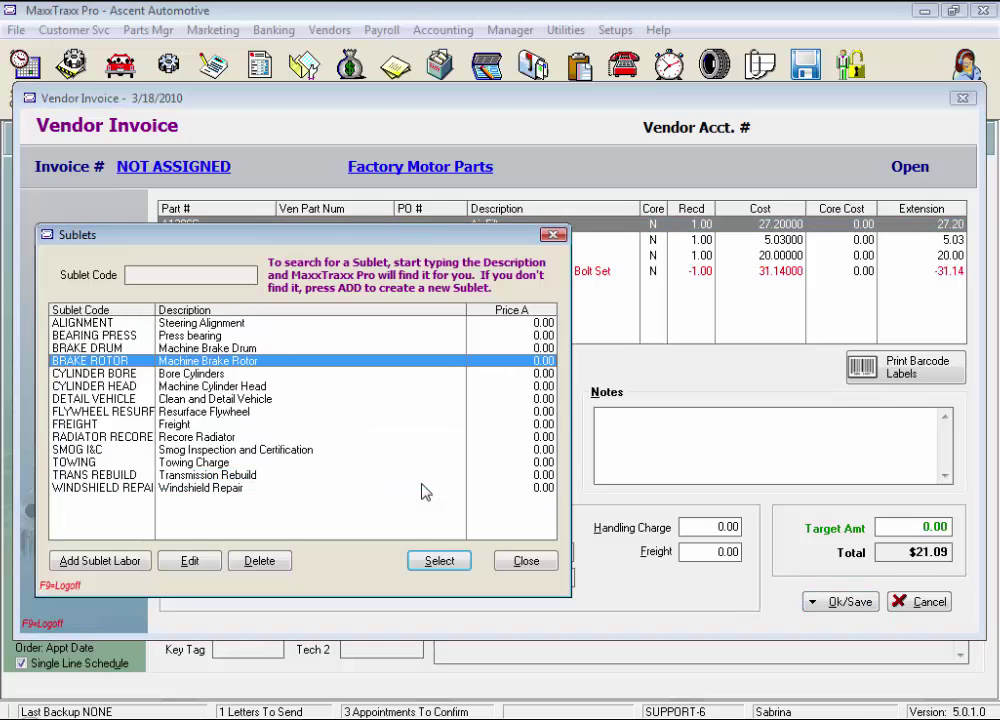
{"action": "left_click", "coordinate": [300, 411]}
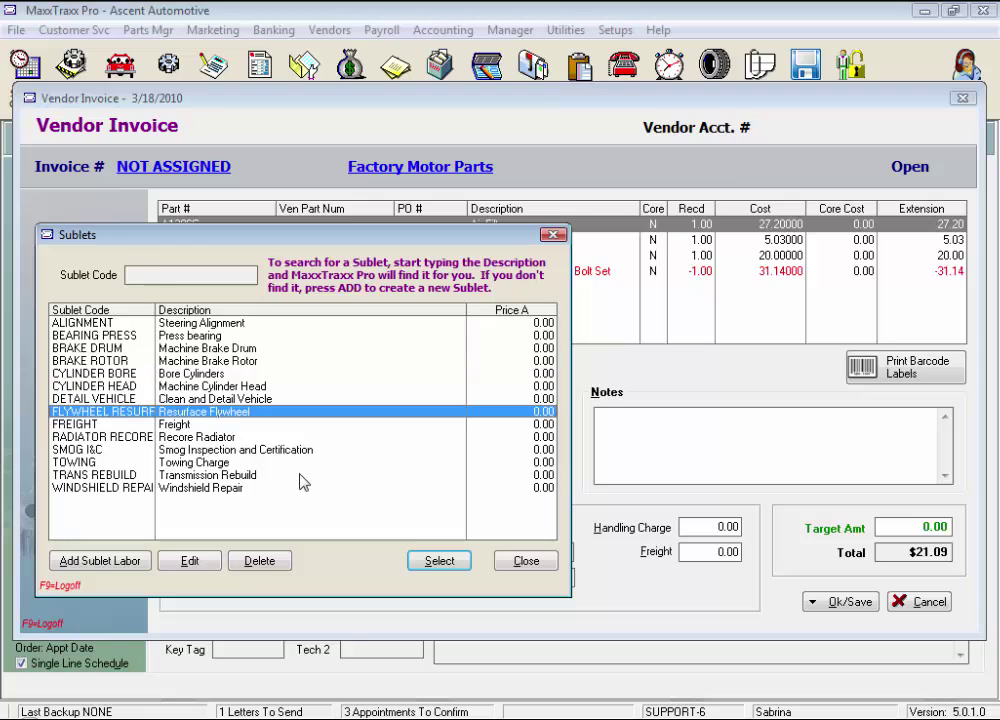
{"action": "left_click", "coordinate": [441, 561]}
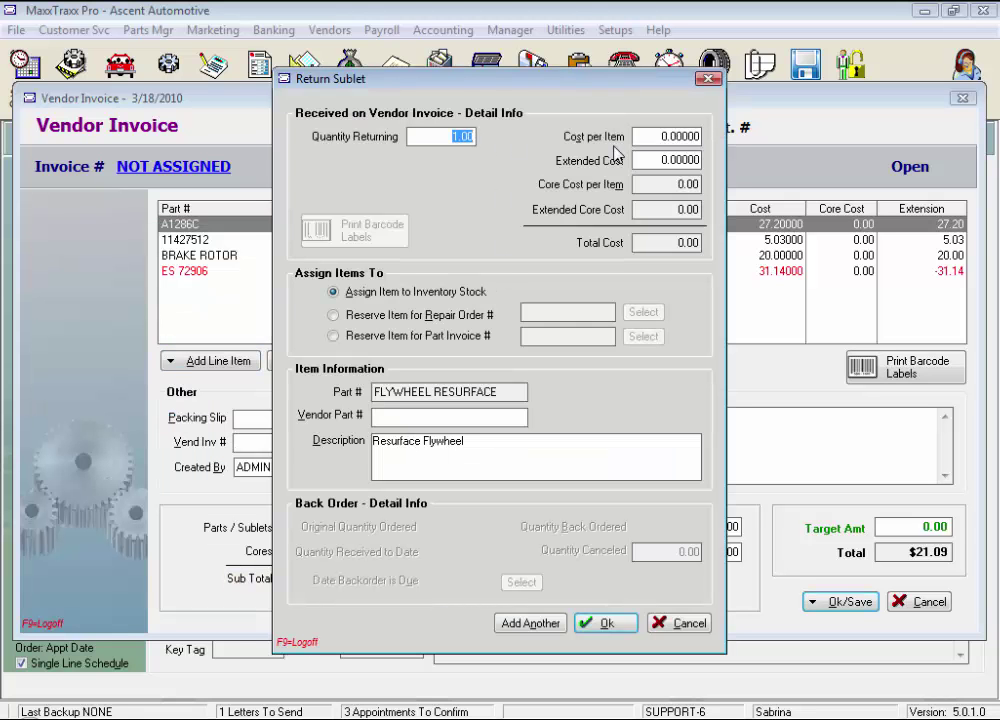
{"action": "left_click", "coordinate": [697, 133]}
{"action": "type", "text": "25"}
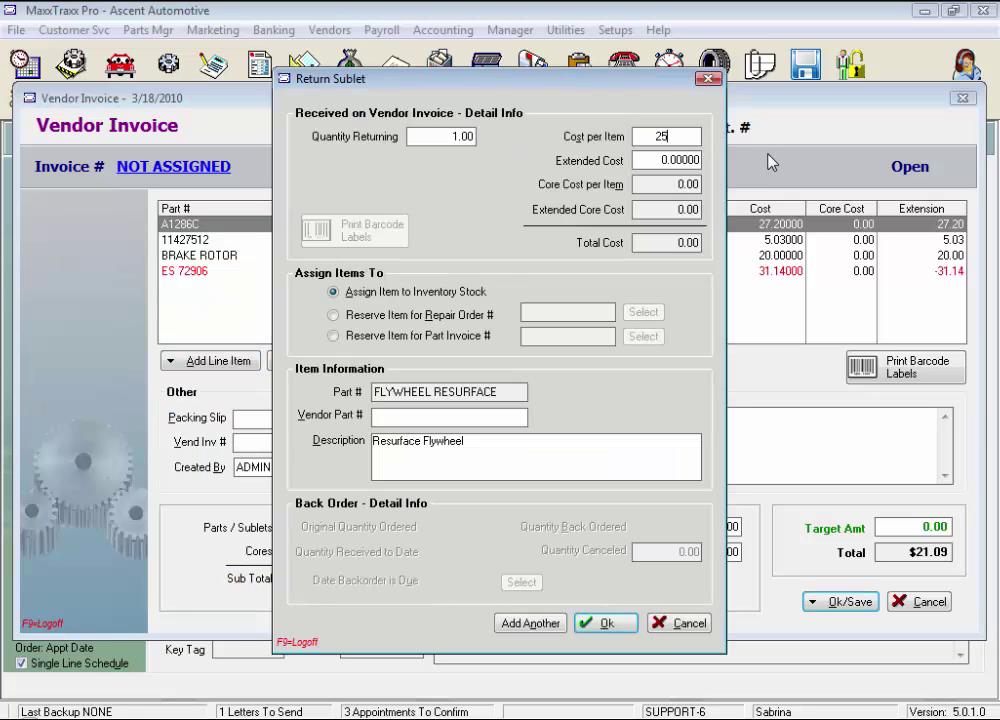
{"action": "left_click", "coordinate": [605, 623]}
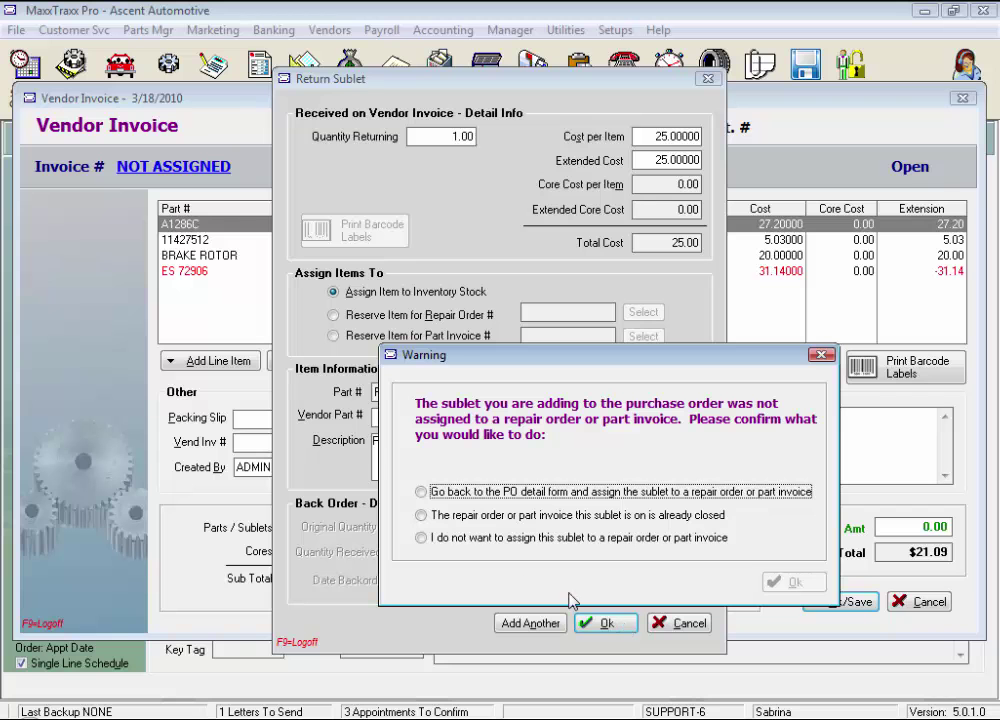
{"action": "left_click", "coordinate": [421, 539]}
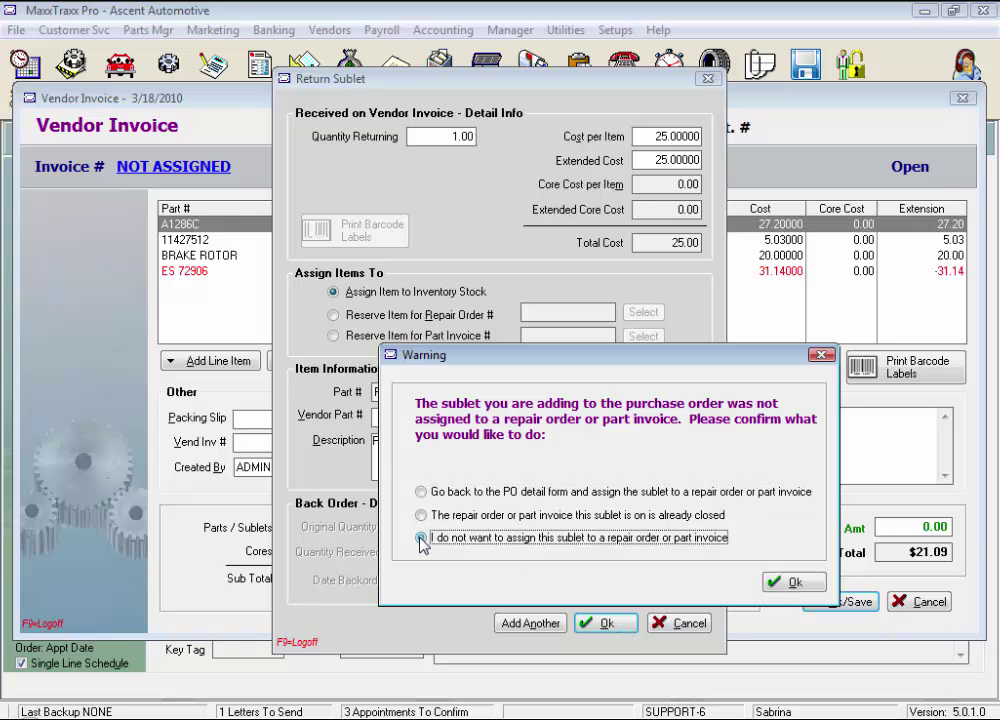
{"action": "left_click", "coordinate": [787, 583]}
{"action": "left_click", "coordinate": [258, 364]}
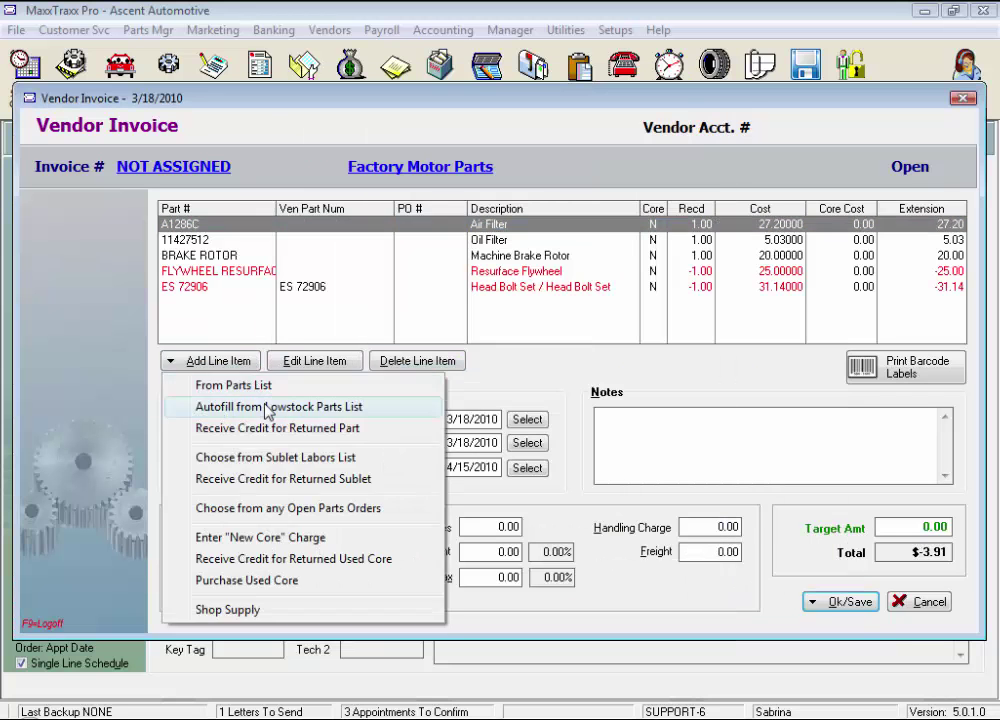
Receive Oil Filter (Gold) 1394 from open parts order 10021 at 8.98, bringing the total to $5.07
{"action": "left_click", "coordinate": [403, 512]}
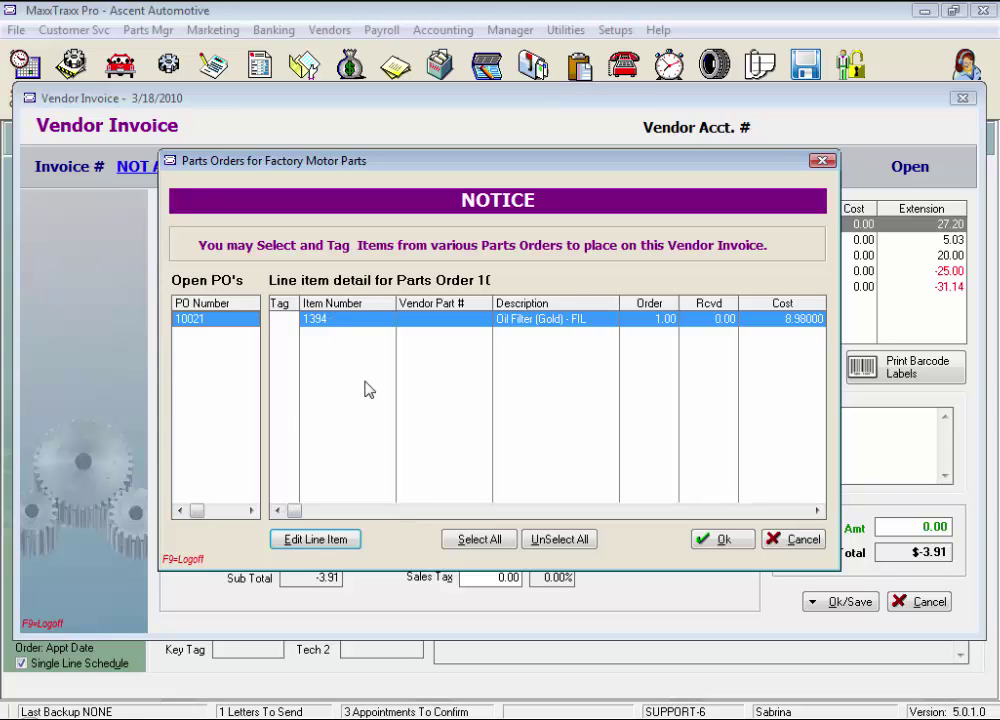
{"action": "left_click", "coordinate": [284, 320]}
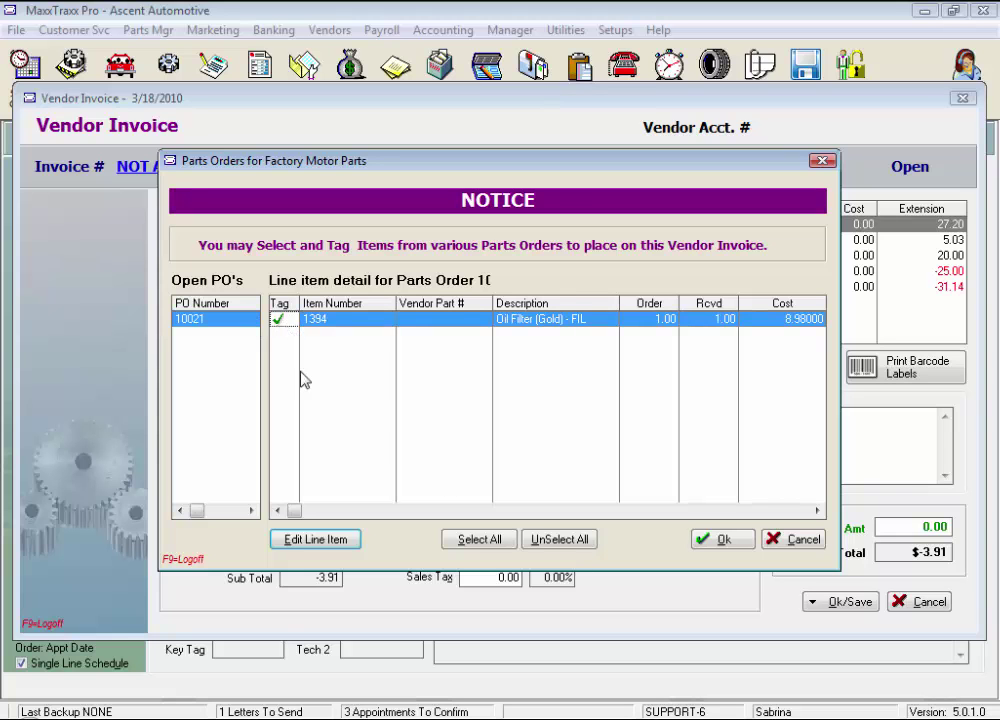
{"action": "left_click", "coordinate": [722, 539]}
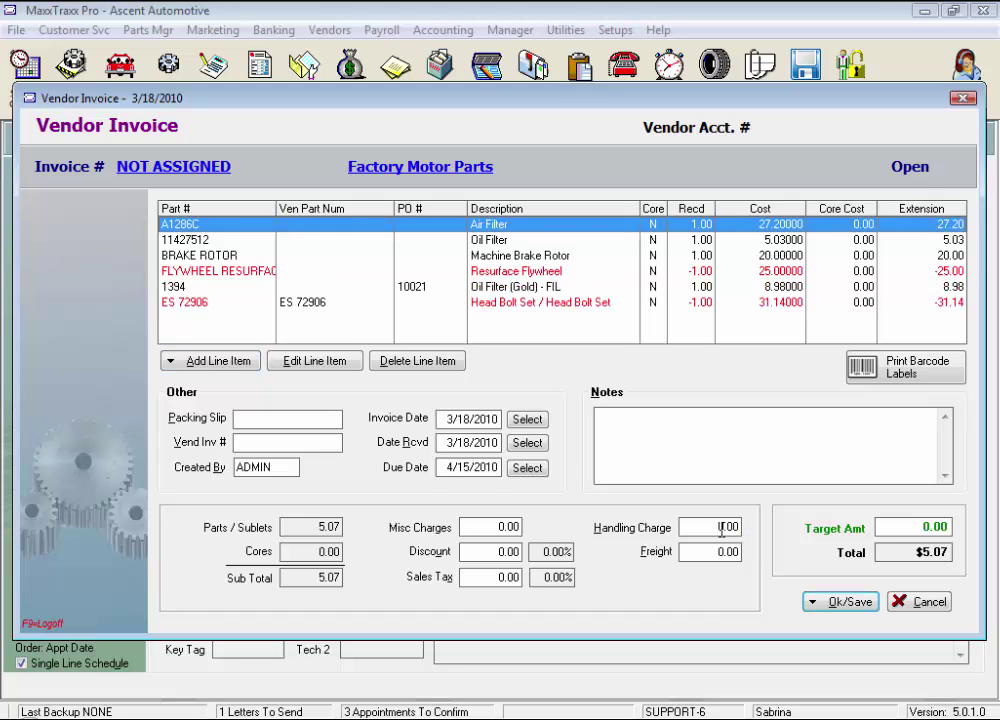
{"action": "left_click", "coordinate": [508, 288]}
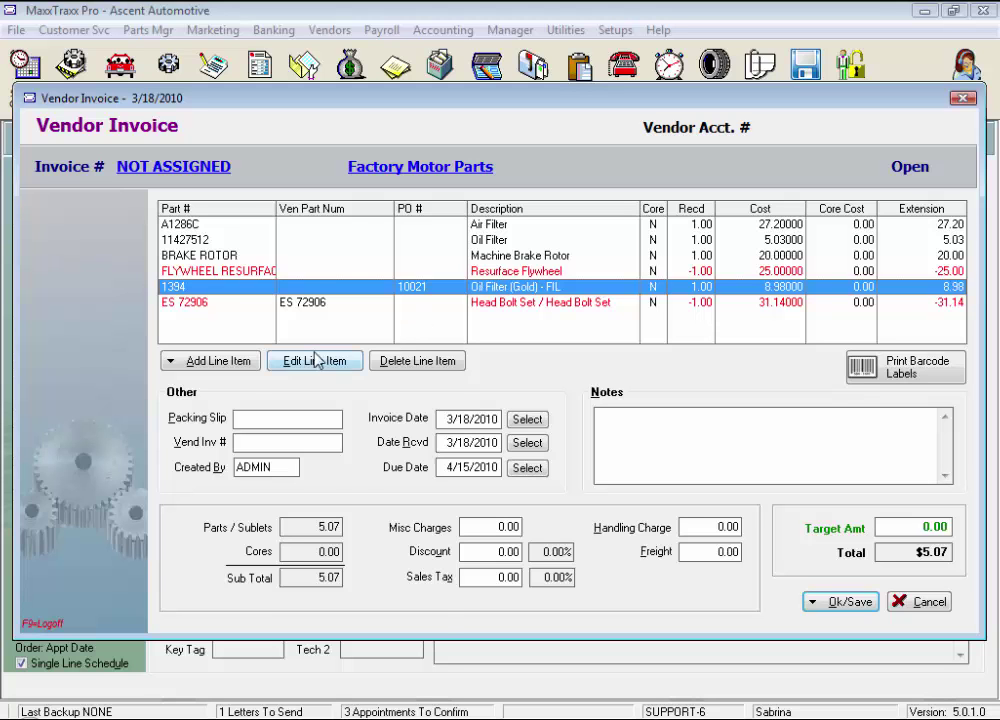
Add a core charge for 321-1845 Alternator-Reman, quantity 1, at 45.00 core cost
{"action": "left_click", "coordinate": [248, 363]}
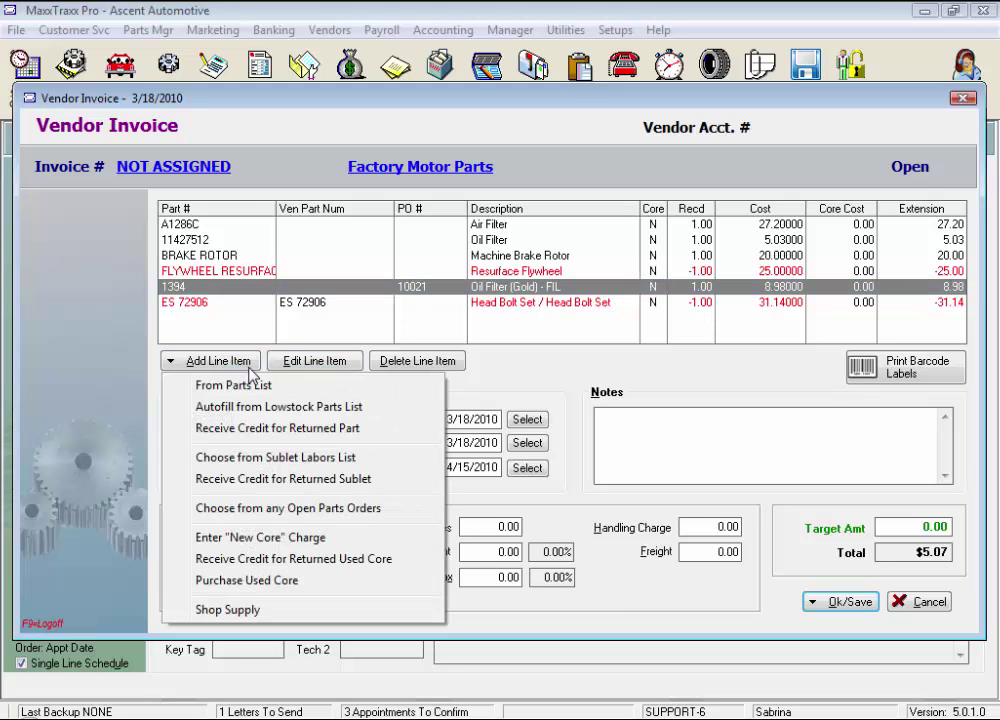
{"action": "left_click", "coordinate": [366, 540]}
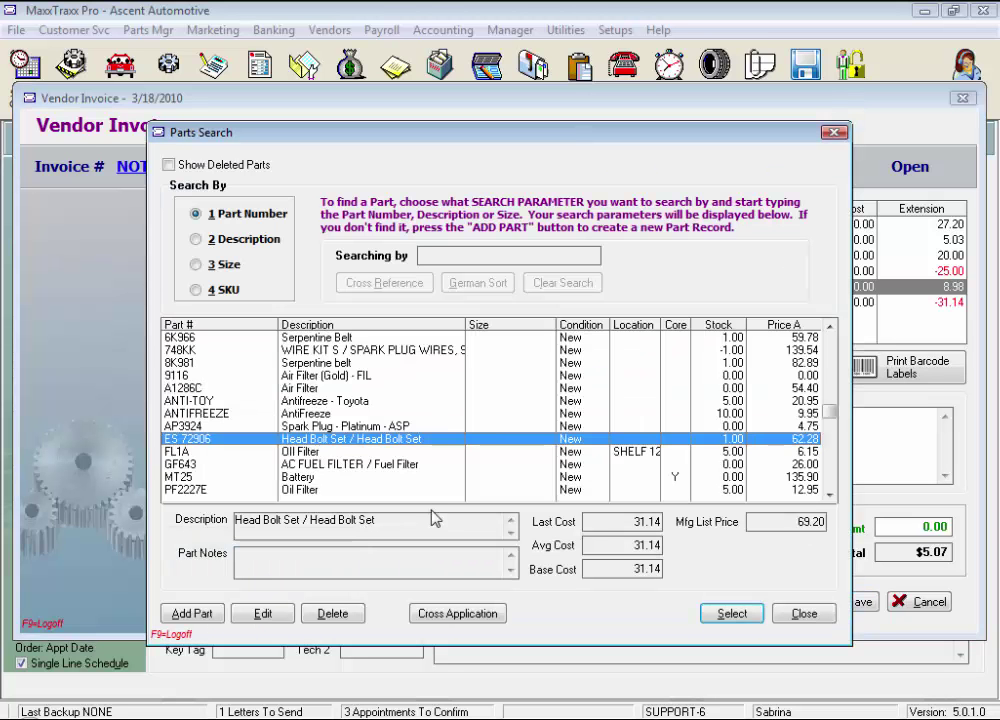
{"action": "left_click_drag", "start_coordinate": [830, 411], "coordinate": [830, 350]}
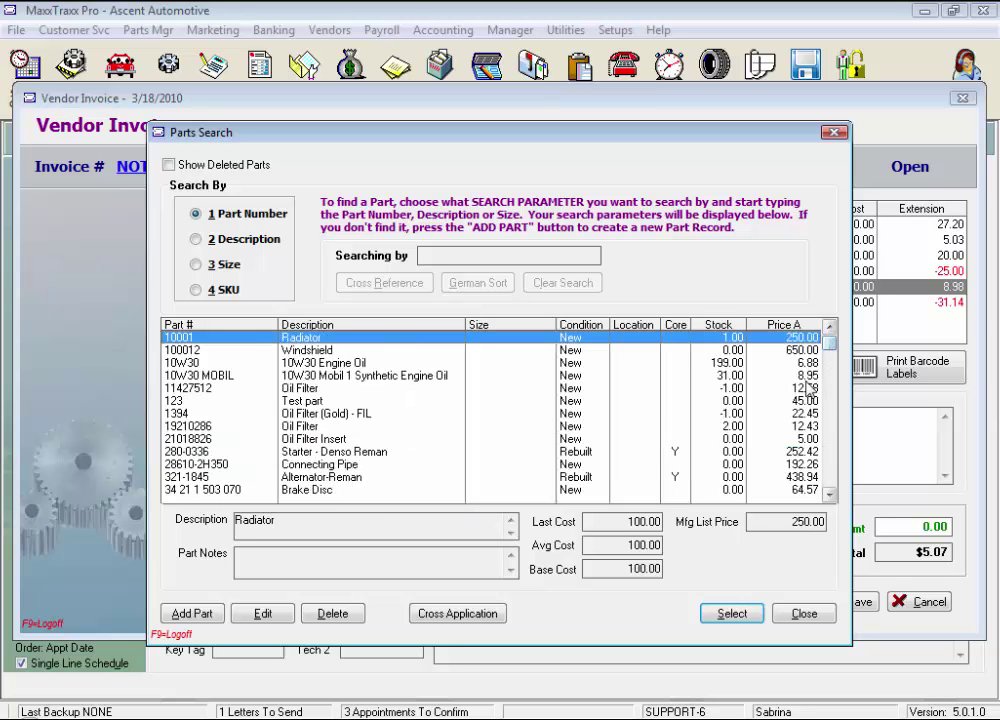
{"action": "left_click", "coordinate": [353, 478]}
{"action": "double_click", "coordinate": [353, 480]}
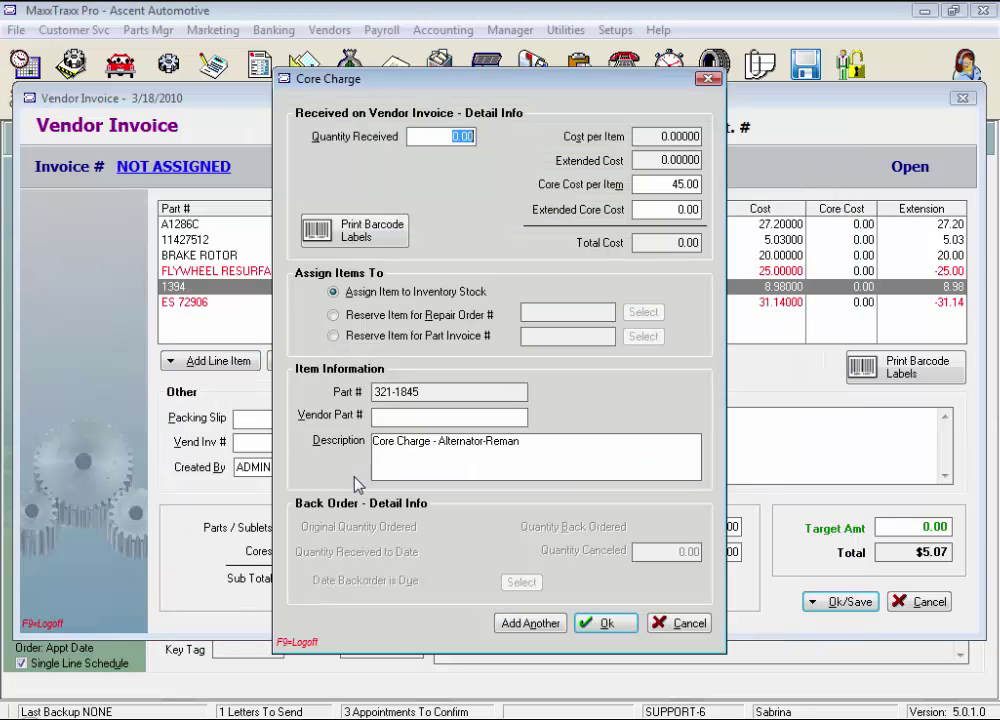
{"action": "type", "text": "1"}
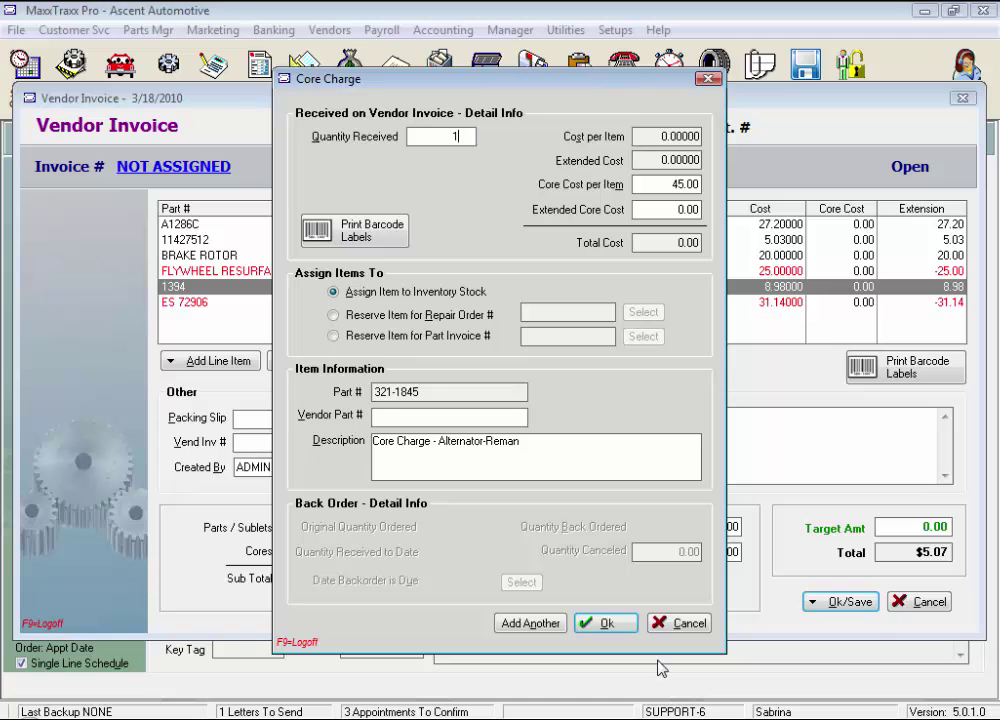
{"action": "left_click", "coordinate": [620, 626]}
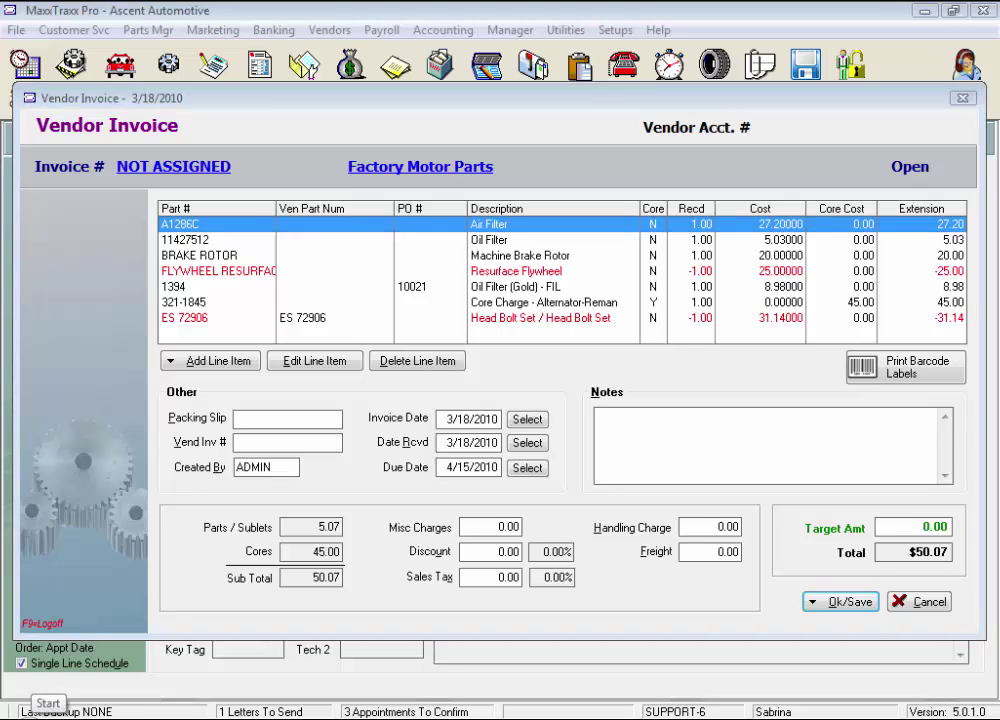
Pick the 280-0336 Starter - Denso Reman from the parts list
{"action": "left_click", "coordinate": [256, 364]}
{"action": "left_click", "coordinate": [288, 386]}
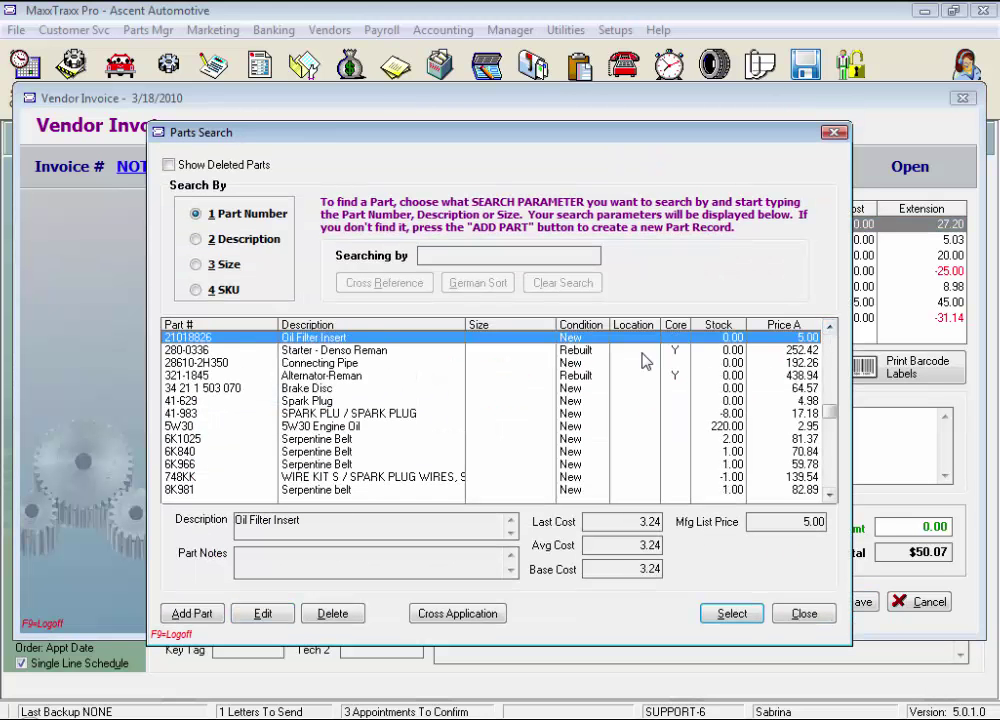
{"action": "double_click", "coordinate": [585, 351]}
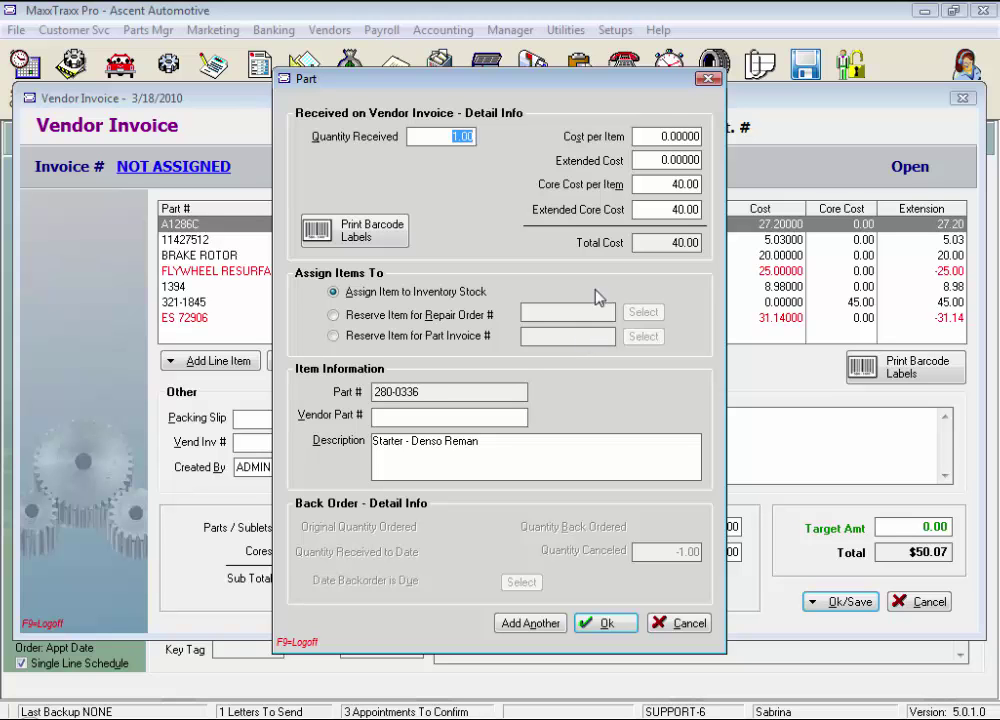
Set the starter's cost to 250 and quantity received to 2, and add it to the invoice
{"action": "left_click", "coordinate": [655, 184]}
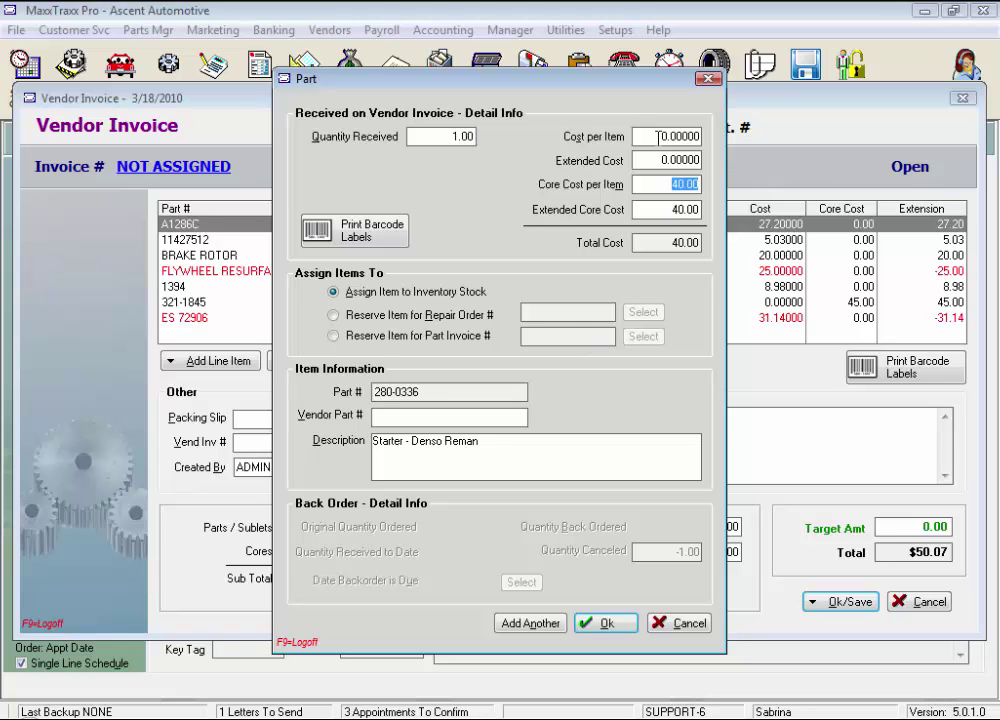
{"action": "key", "text": "shift+Tab"}
{"action": "key", "text": "shift+Tab"}
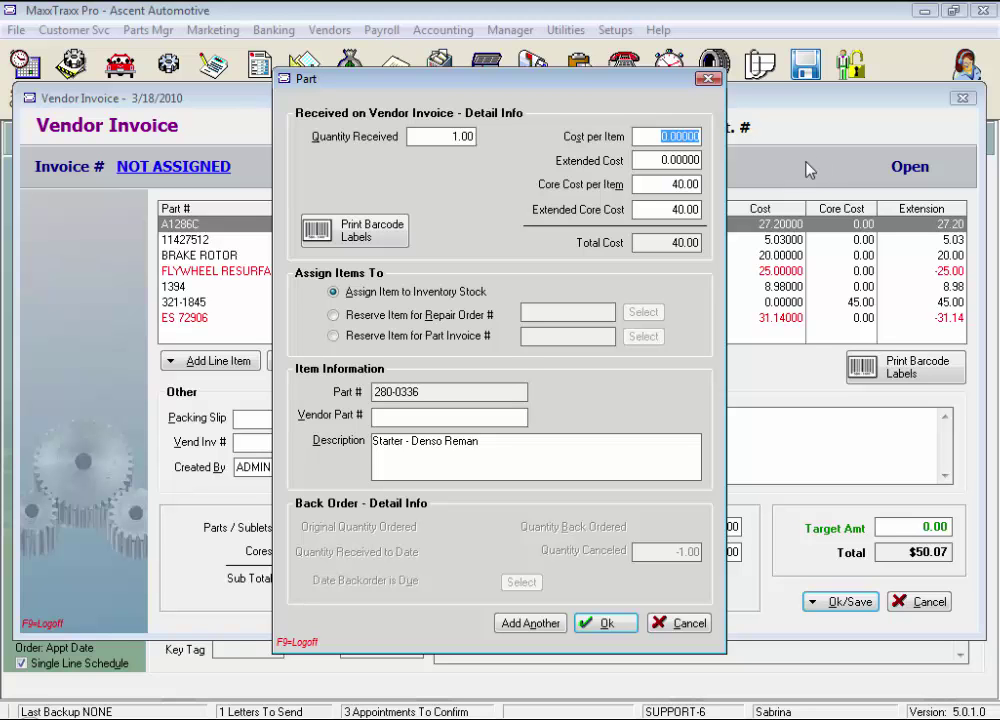
{"action": "type", "text": "250"}
{"action": "key", "text": "Tab"}
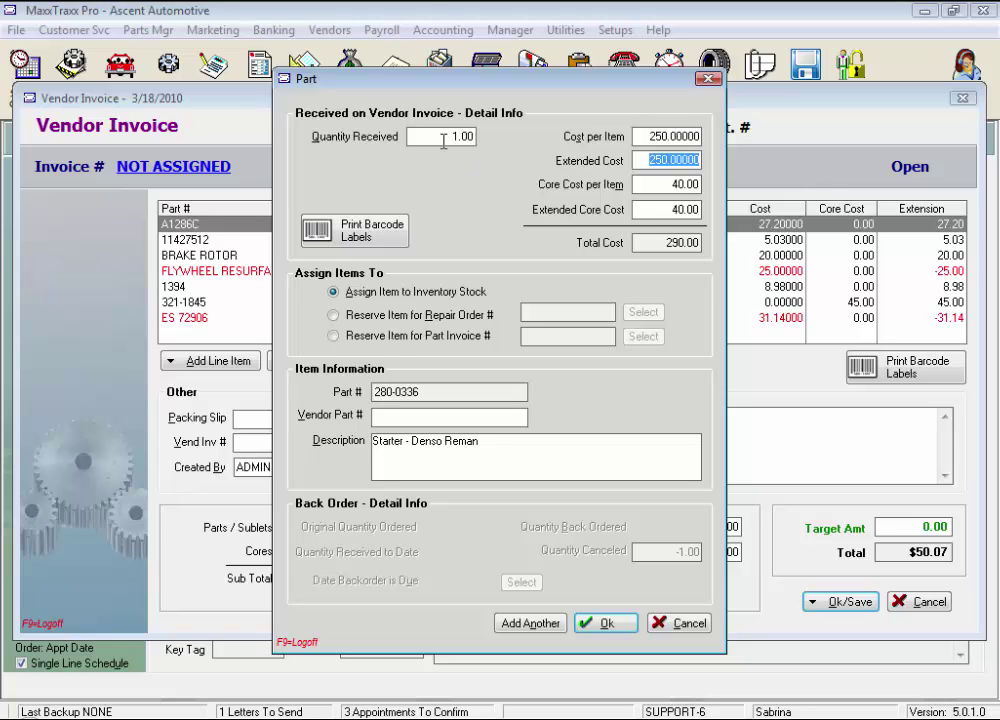
{"action": "left_click", "coordinate": [447, 136]}
{"action": "double_click", "coordinate": [447, 136]}
{"action": "type", "text": "2"}
{"action": "key", "text": "Tab"}
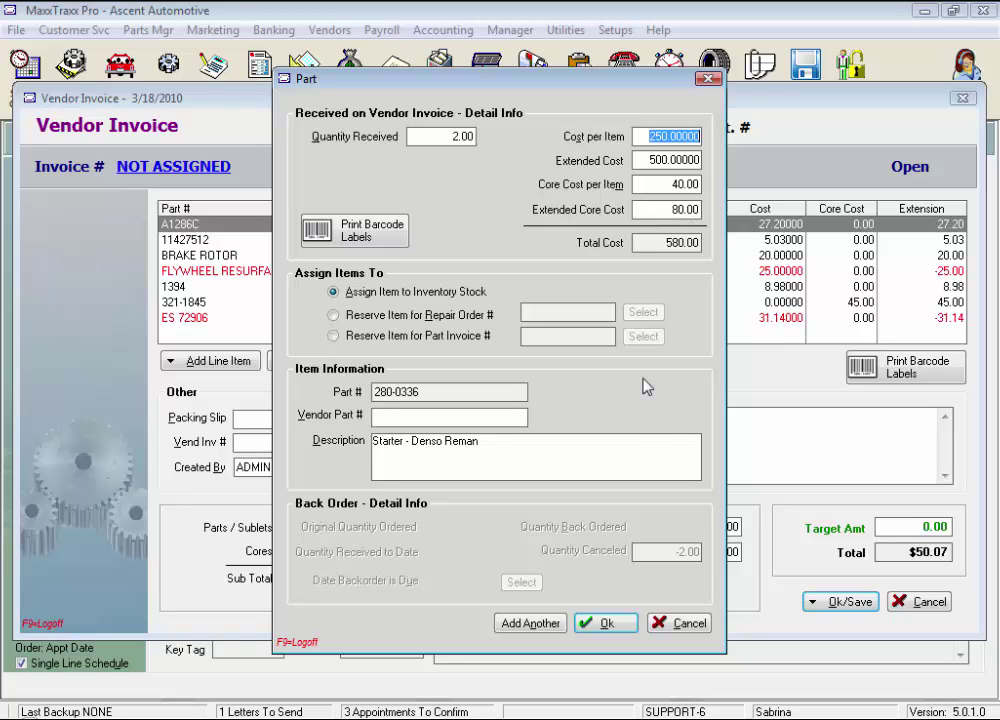
{"action": "left_click", "coordinate": [603, 623]}
{"action": "left_click", "coordinate": [245, 367]}
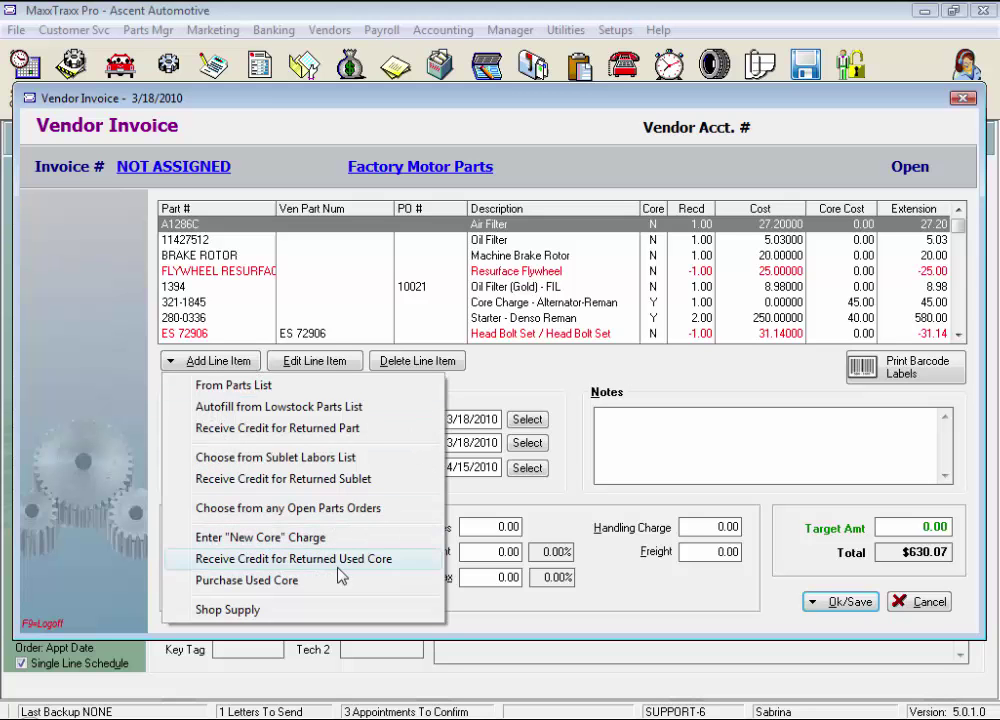
Credit the returned MT25 Battery core on the invoice (-1 at 2.00 core cost)
{"action": "left_click", "coordinate": [416, 563]}
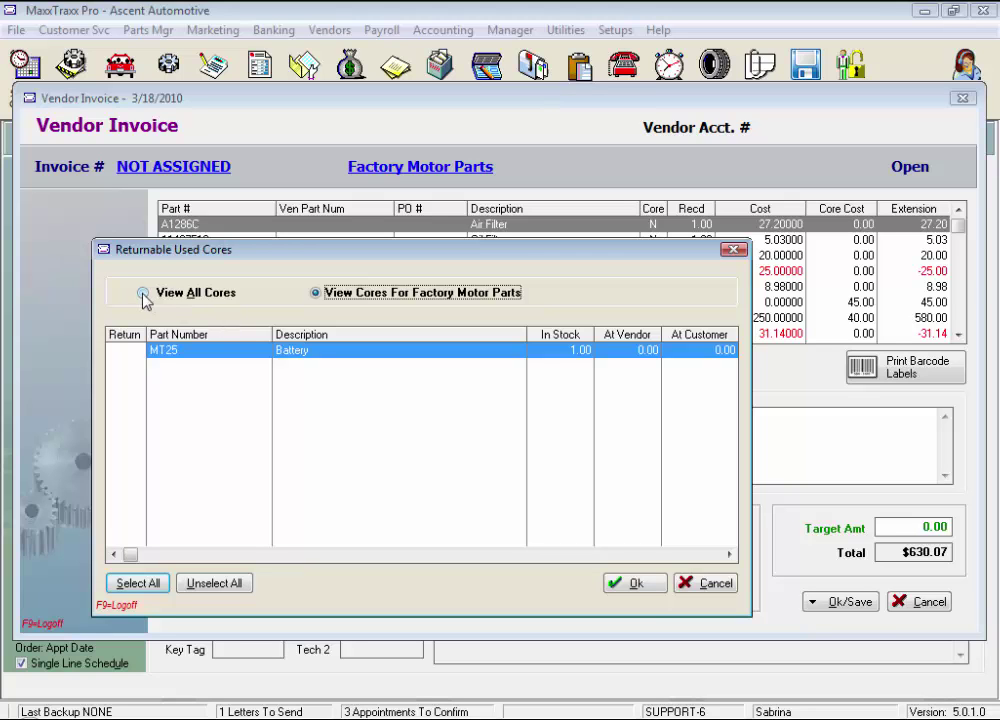
{"action": "left_click", "coordinate": [125, 357]}
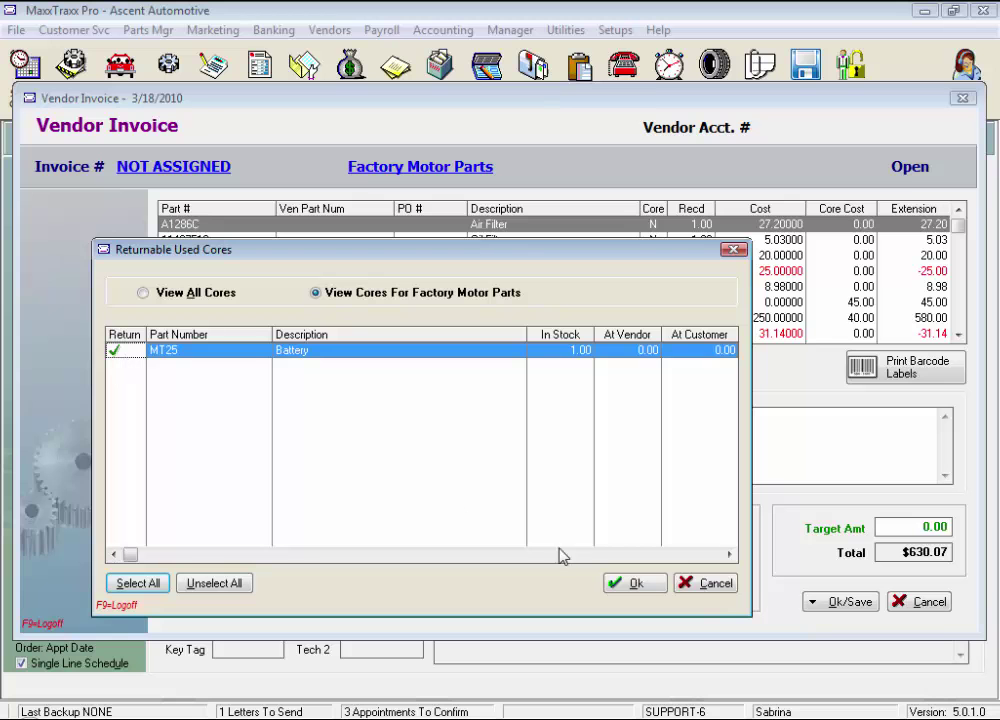
{"action": "left_click", "coordinate": [658, 595]}
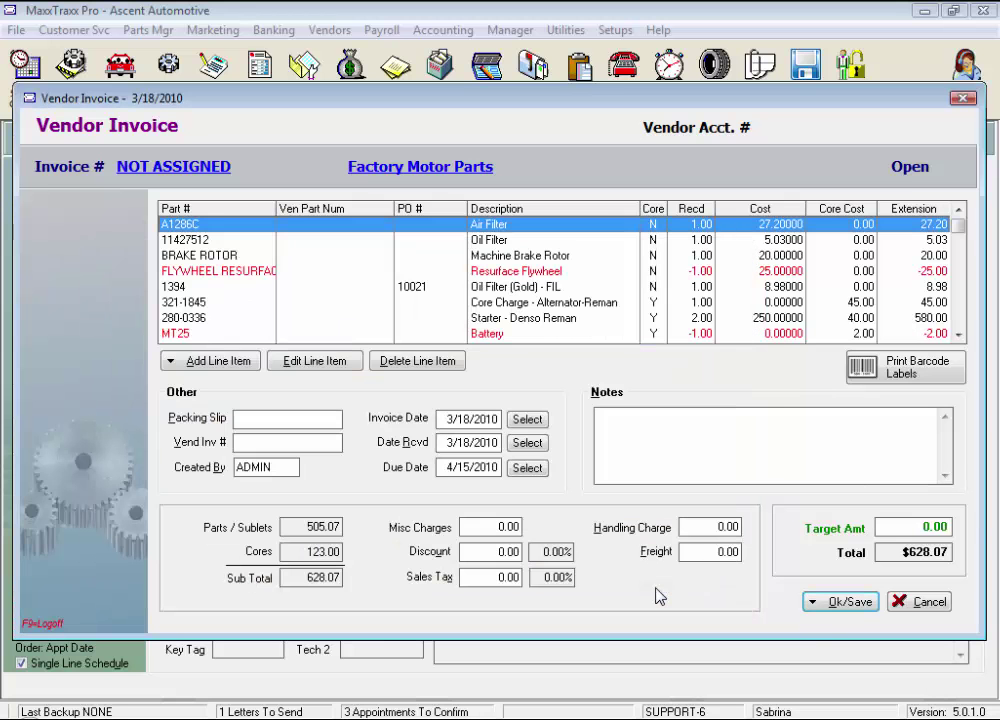
{"action": "left_click", "coordinate": [784, 335]}
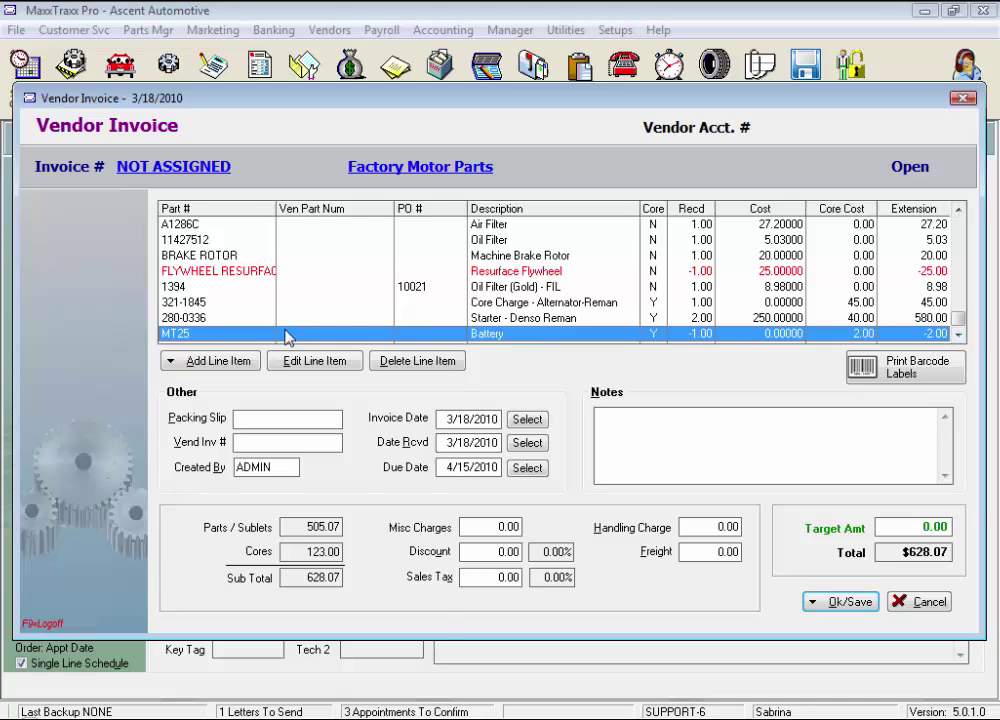
Start a shop supply line with vendor part 05089, description BRAKLEEN and amount 71.88
{"action": "left_click", "coordinate": [218, 361]}
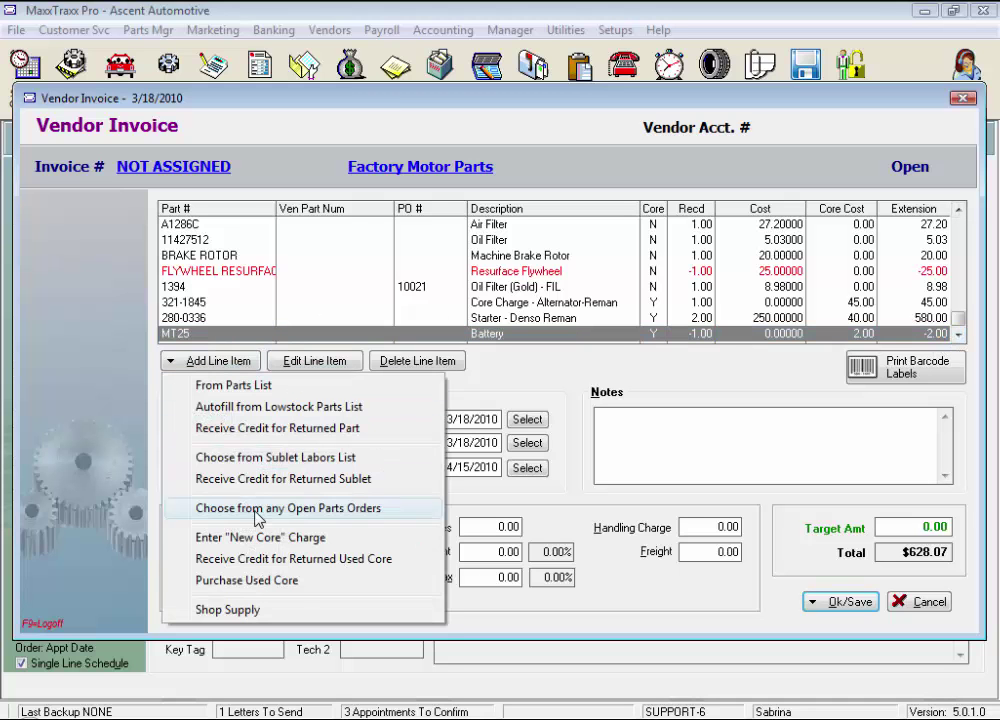
{"action": "left_click", "coordinate": [303, 612]}
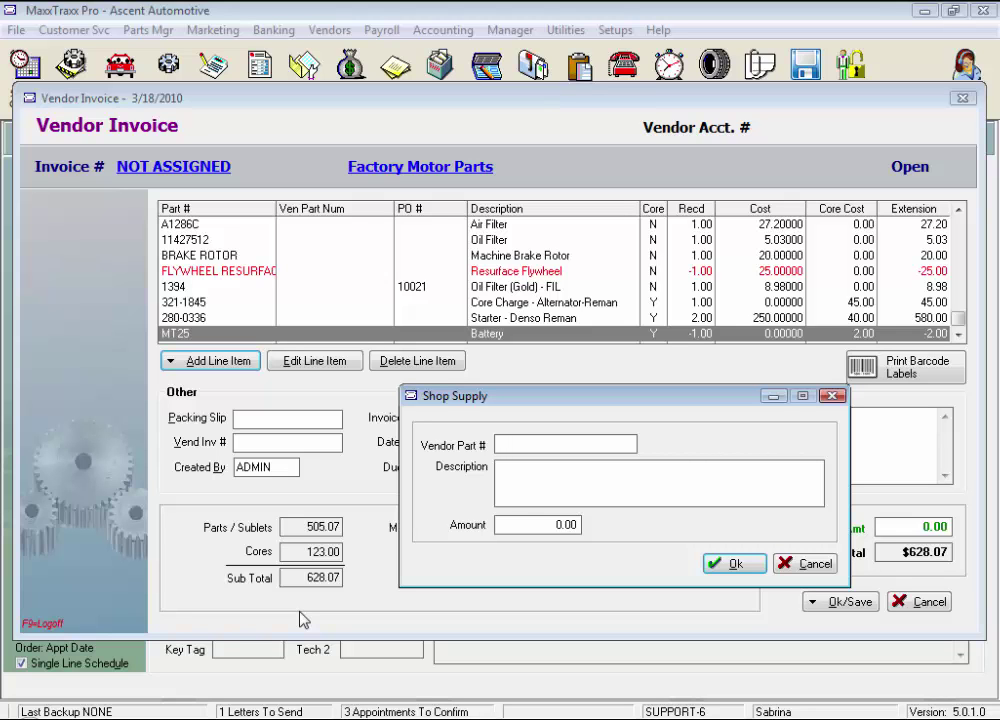
{"action": "type", "text": "05089"}
{"action": "type", "text": "BRAKLEEN"}
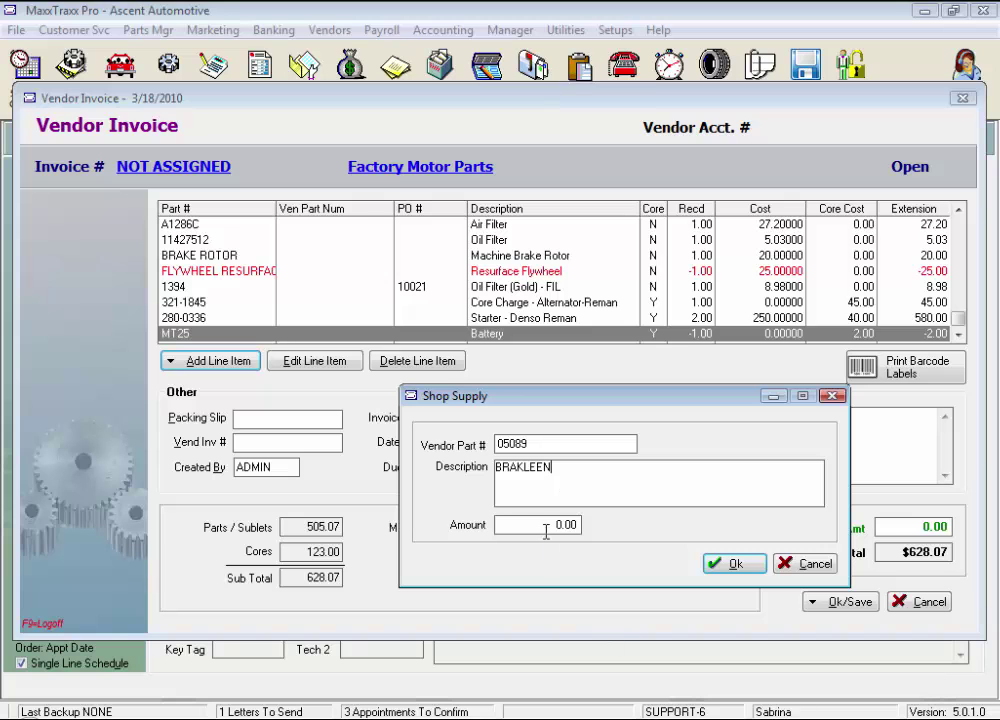
{"action": "key", "text": "Tab"}
{"action": "type", "text": "71.88"}
Change the description to BRAKLEEN-6 and the amount to a -35.00 credit, then add the line
{"action": "left_click", "coordinate": [569, 463]}
{"action": "type", "text": "-CASE"}
{"action": "key", "text": "BackSpace"}
{"action": "key", "text": "BackSpace"}
{"action": "key", "text": "BackSpace"}
{"action": "key", "text": "BackSpace"}
{"action": "type", "text": "6"}
{"action": "key", "text": "Tab"}
{"action": "type", "text": "35"}
{"action": "key", "text": "Tab"}
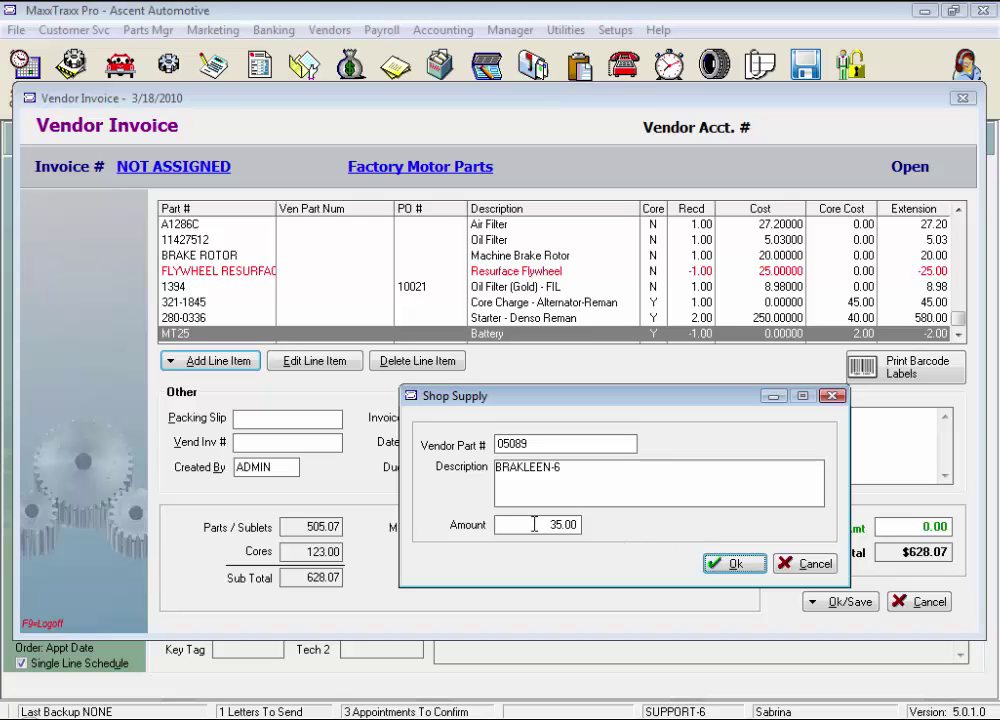
{"action": "left_click_drag", "start_coordinate": [500, 526], "coordinate": [755, 551]}
{"action": "type", "text": "-35"}
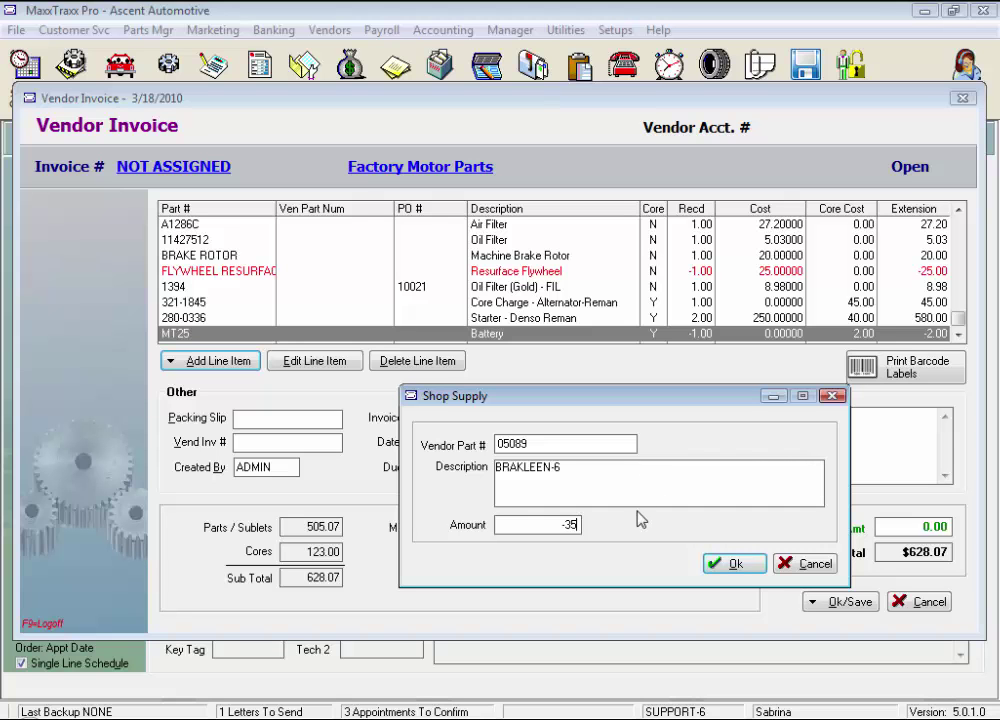
{"action": "key", "text": "Tab"}
{"action": "left_click", "coordinate": [758, 570]}
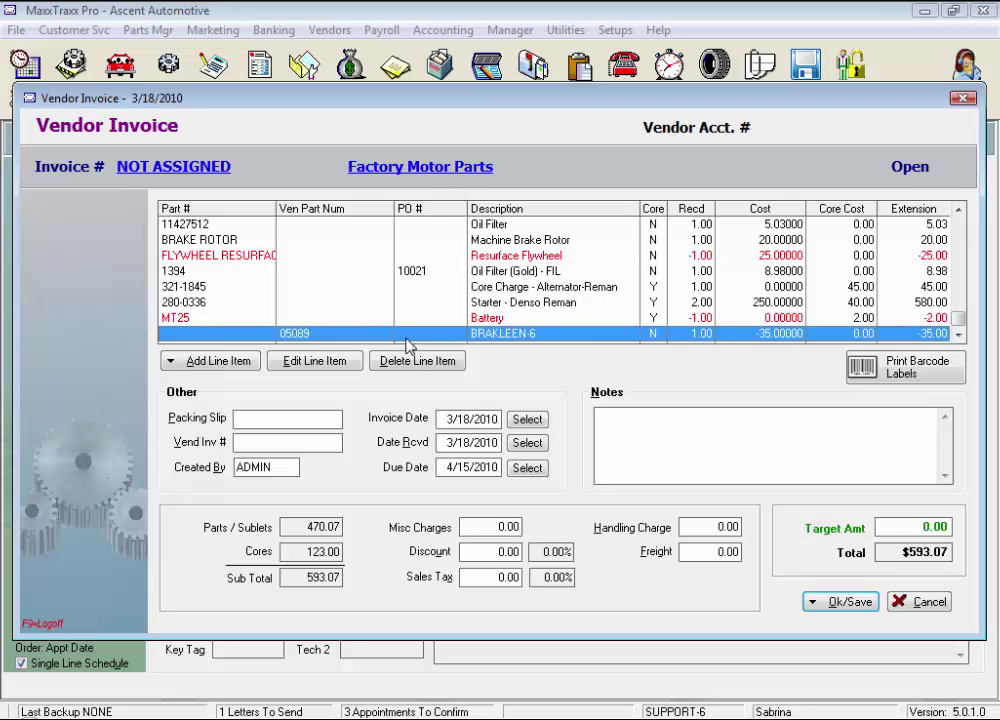
Replace ADMIN in the Created By field with the clerk's initials
{"action": "left_click", "coordinate": [240, 419]}
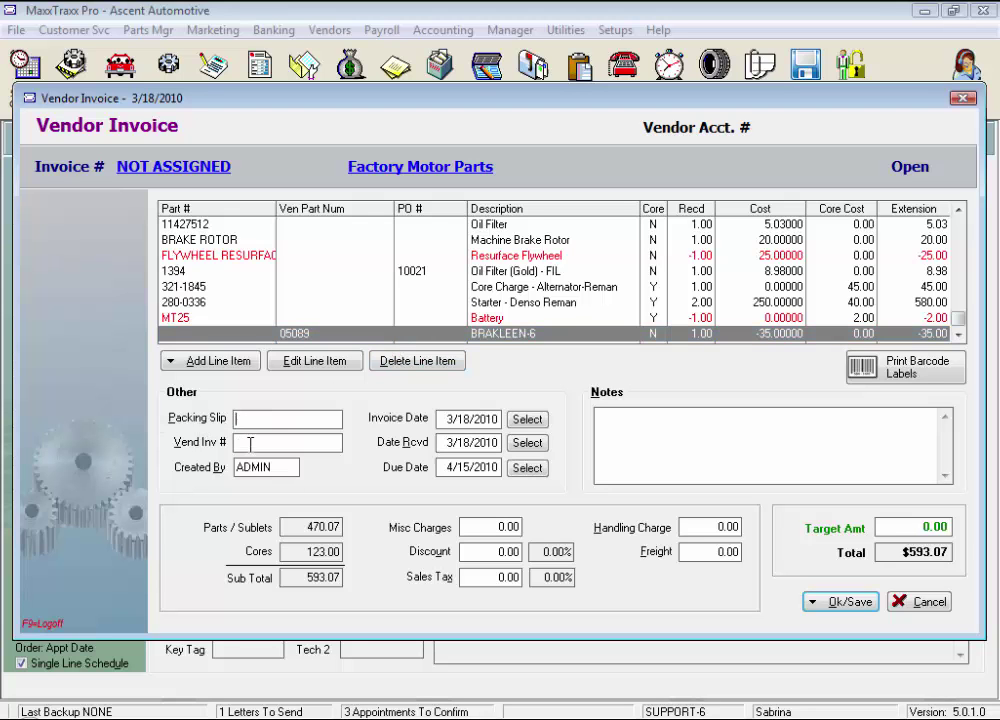
{"action": "left_click", "coordinate": [250, 441]}
{"action": "left_click_drag", "start_coordinate": [288, 469], "coordinate": [230, 468]}
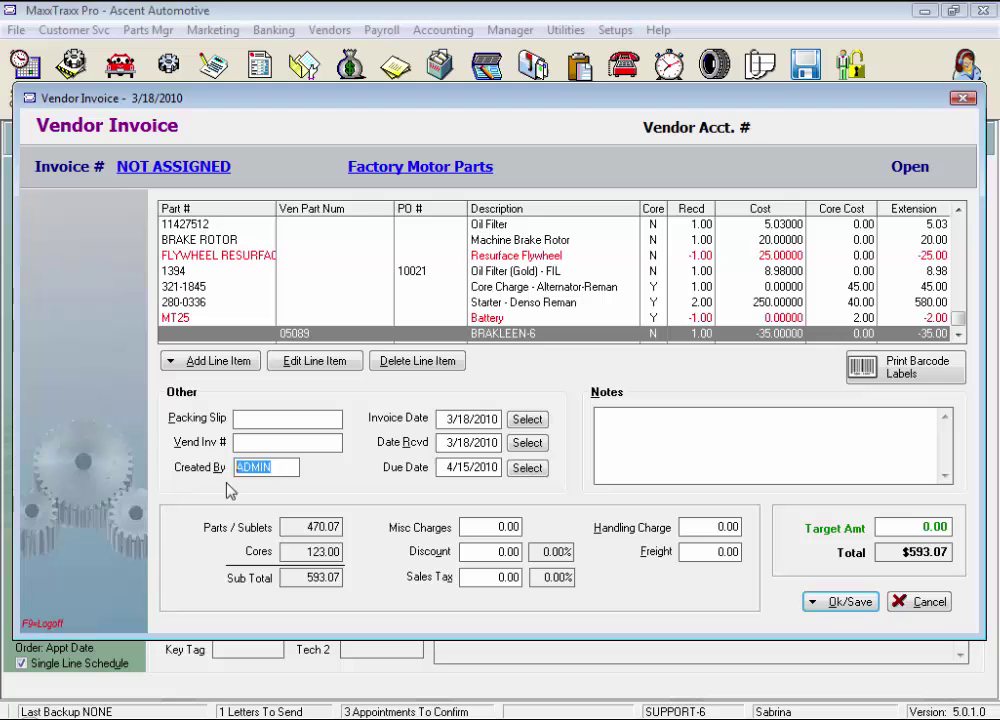
{"action": "type", "text": "SSC"}
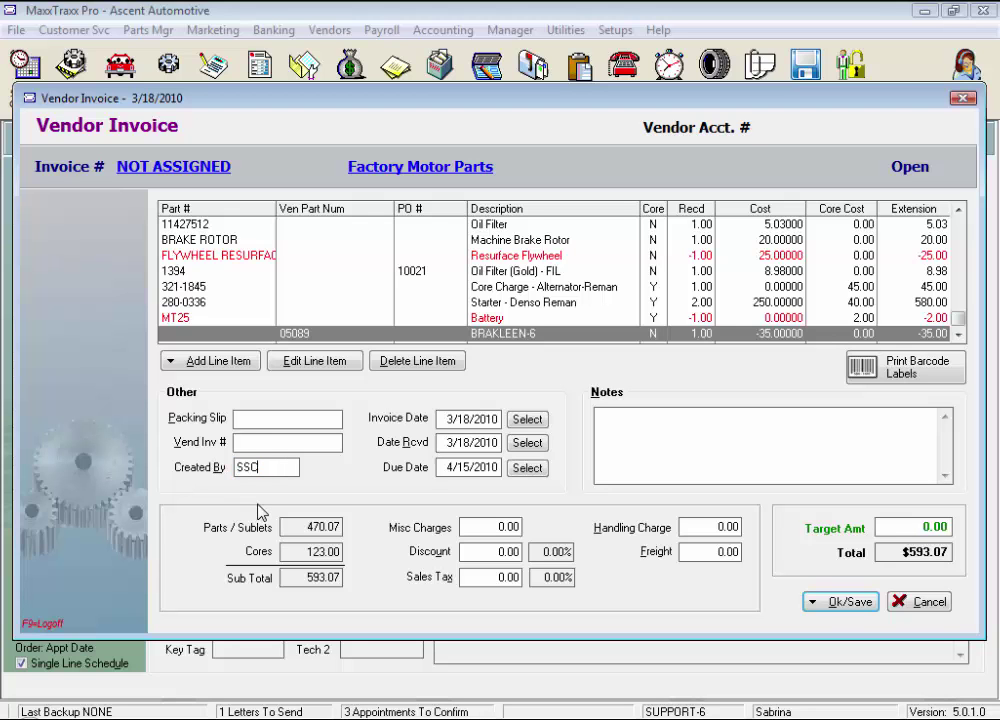
{"action": "key", "text": "Tab"}
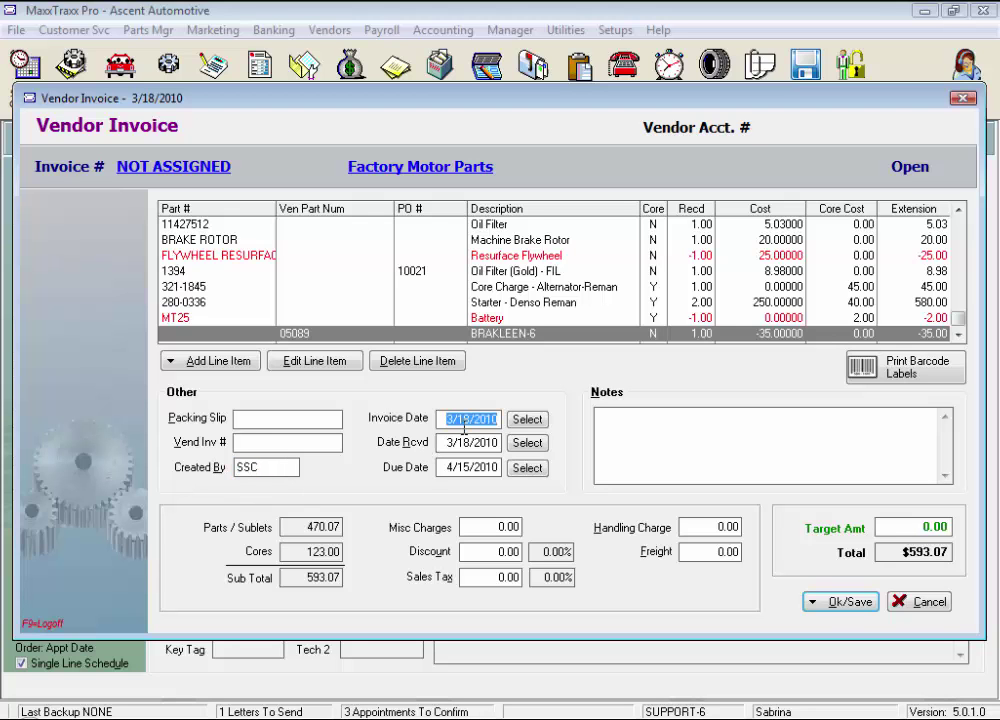
Enter a 10.00 misc charge on the invoice
{"action": "key", "text": "Tab"}
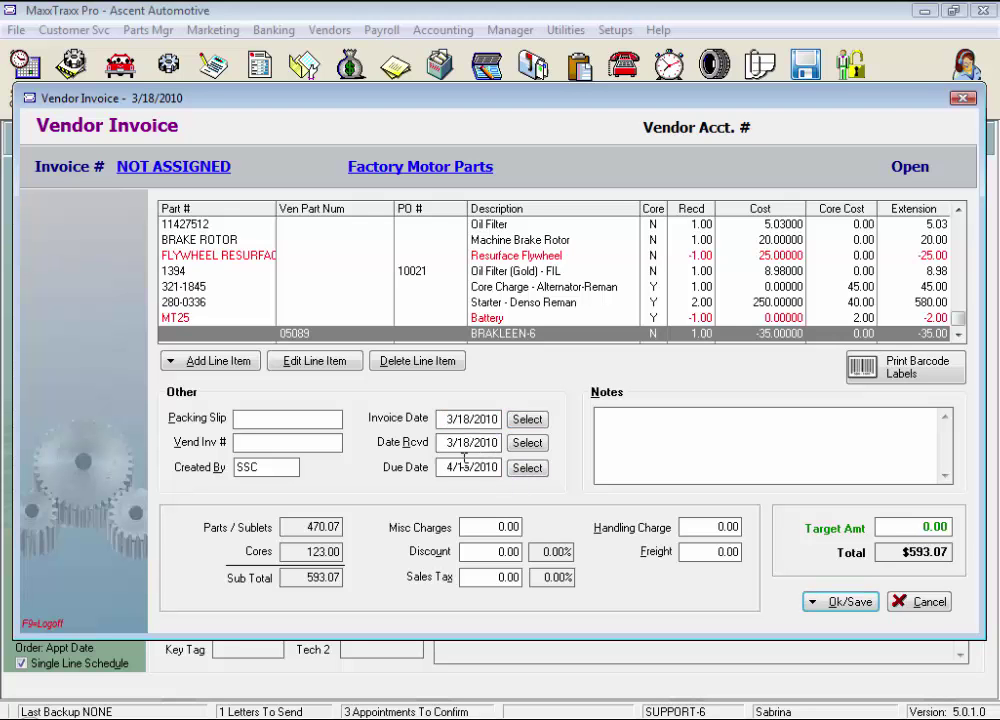
{"action": "key", "text": "Tab"}
{"action": "key", "text": "Tab"}
{"action": "key", "text": "Tab"}
{"action": "key", "text": "Tab"}
{"action": "type", "text": "10"}
{"action": "key", "text": "Tab"}
{"action": "left_click", "coordinate": [517, 526]}
{"action": "key", "text": "Tab"}
Review the FREIGHT entry in the Sublet Labors list and close it without adding a line
{"action": "left_click", "coordinate": [705, 527]}
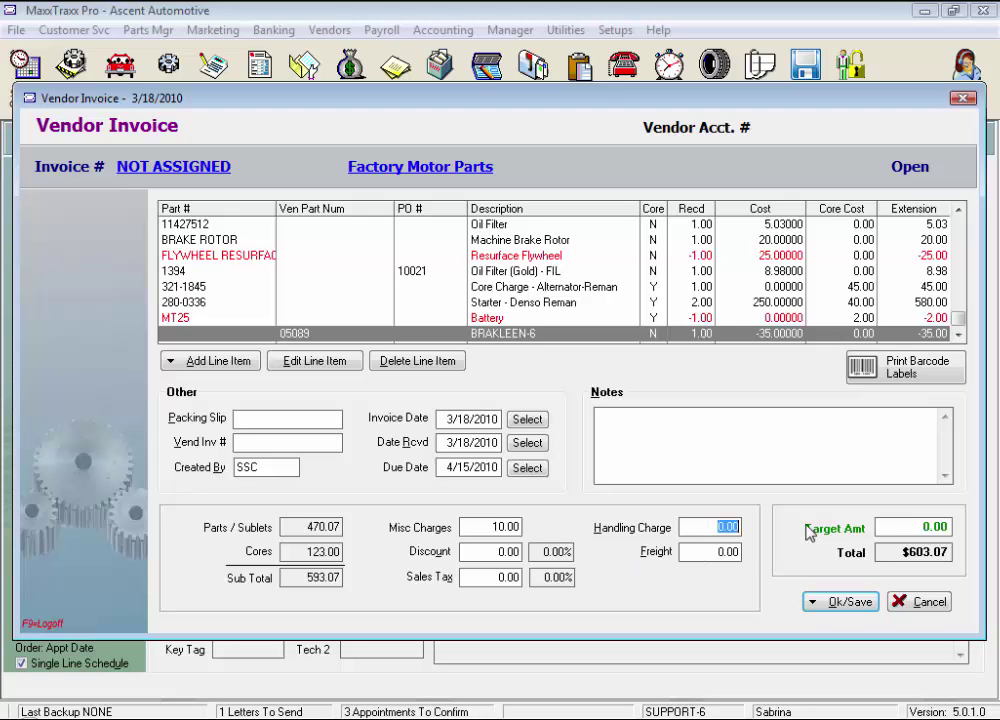
{"action": "left_click", "coordinate": [703, 550]}
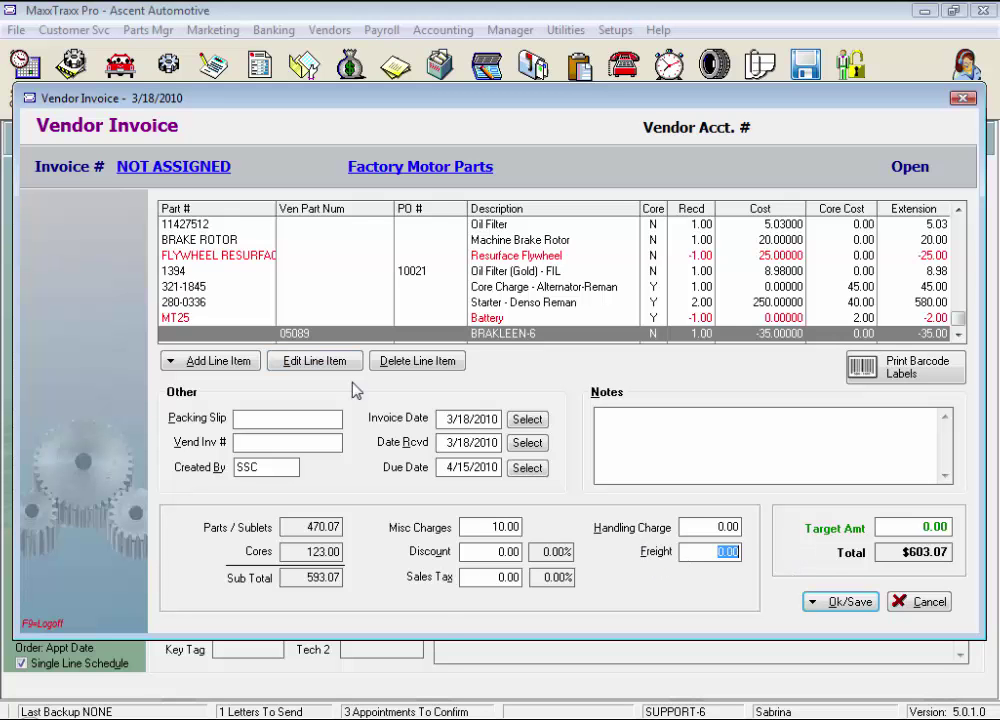
{"action": "left_click", "coordinate": [250, 363]}
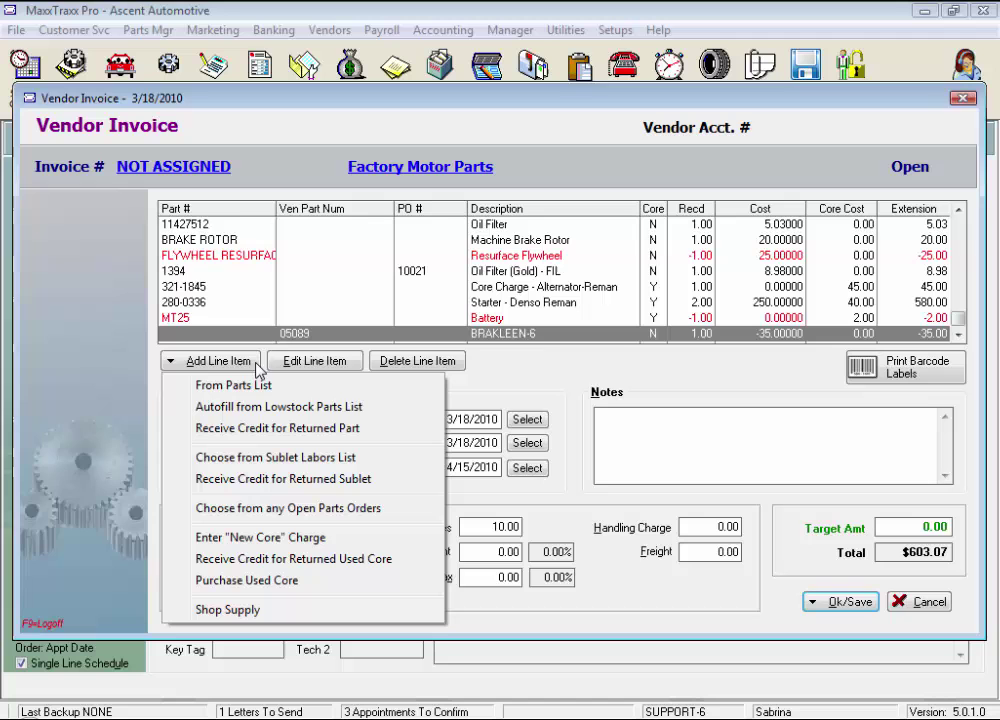
{"action": "left_click", "coordinate": [372, 462]}
{"action": "left_click", "coordinate": [178, 425]}
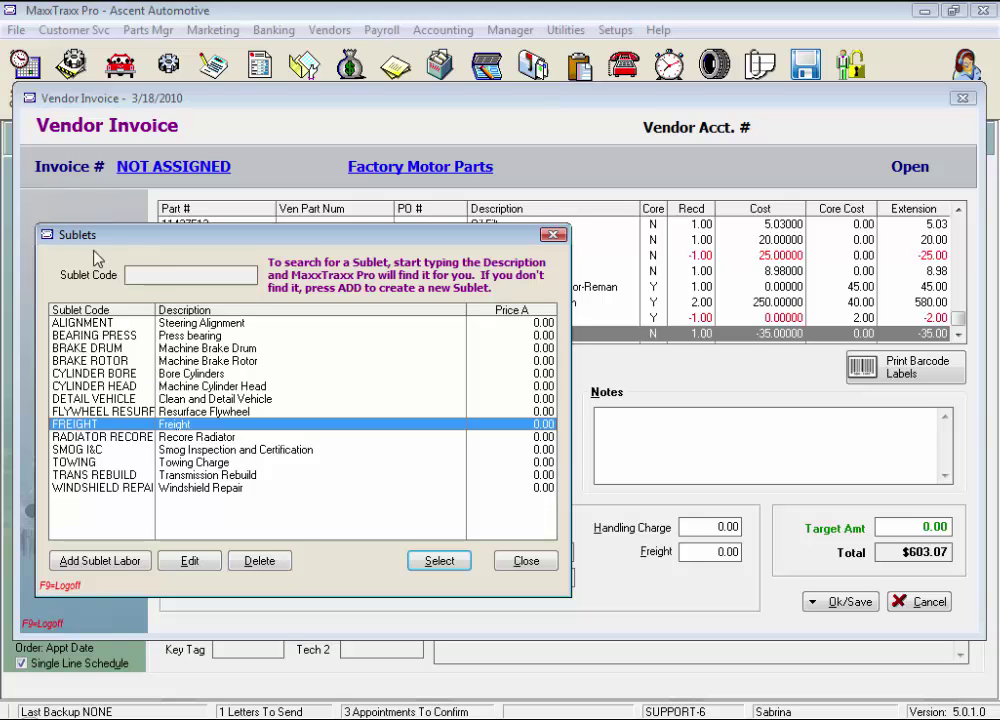
{"action": "left_click", "coordinate": [526, 561]}
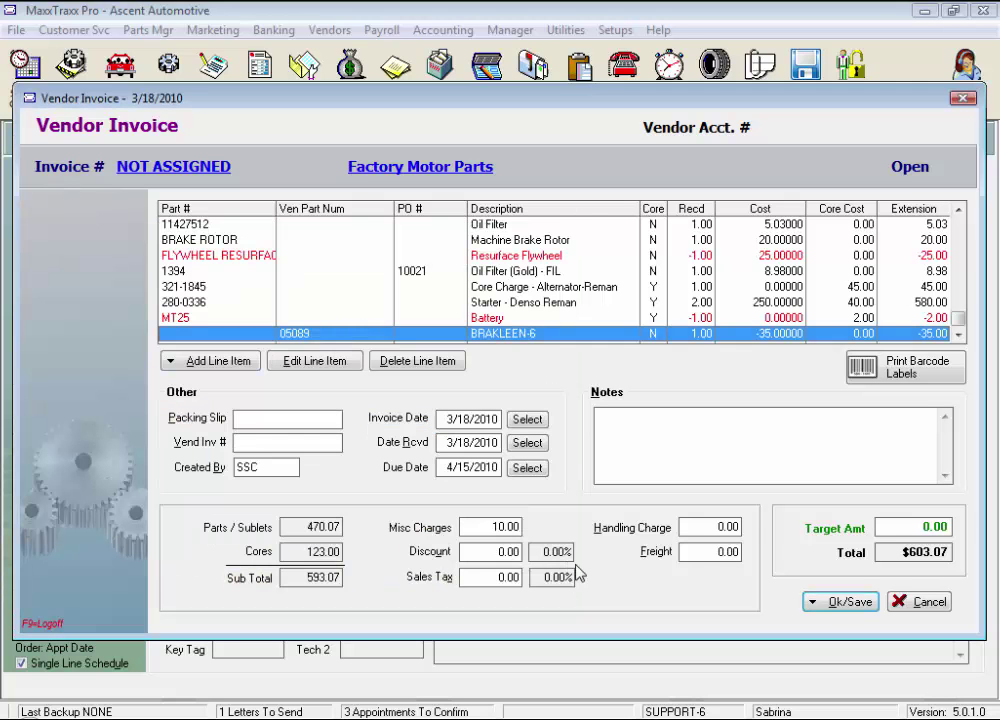
Enter a 10.00 freight charge on the invoice
{"action": "left_click", "coordinate": [708, 551]}
{"action": "type", "text": "10"}
{"action": "key", "text": "Tab"}
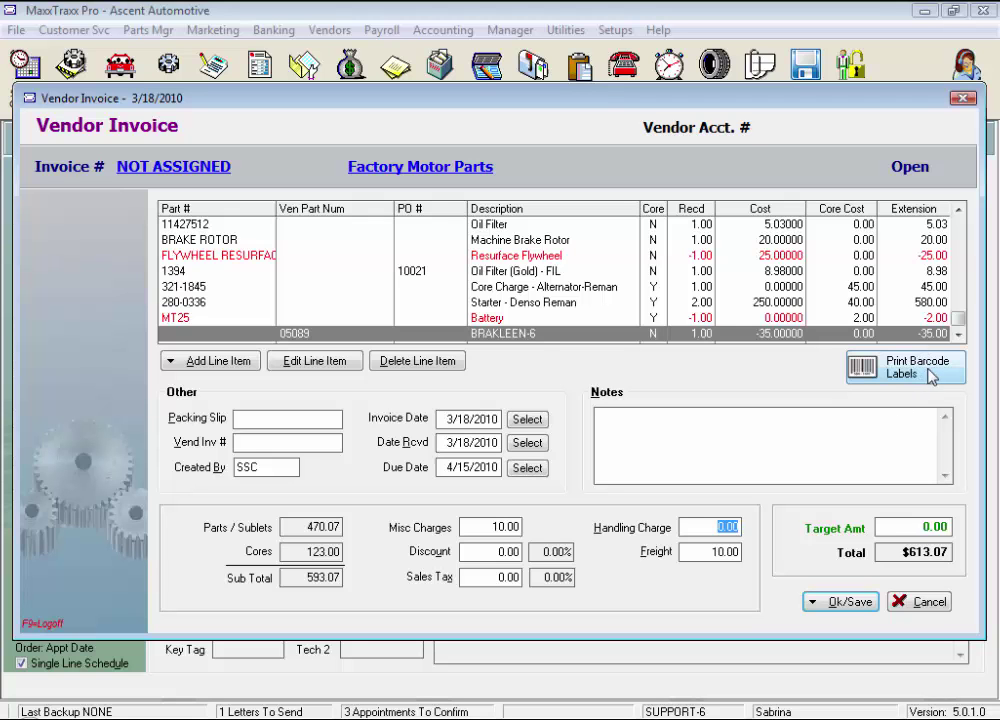
{"action": "left_click", "coordinate": [490, 317]}
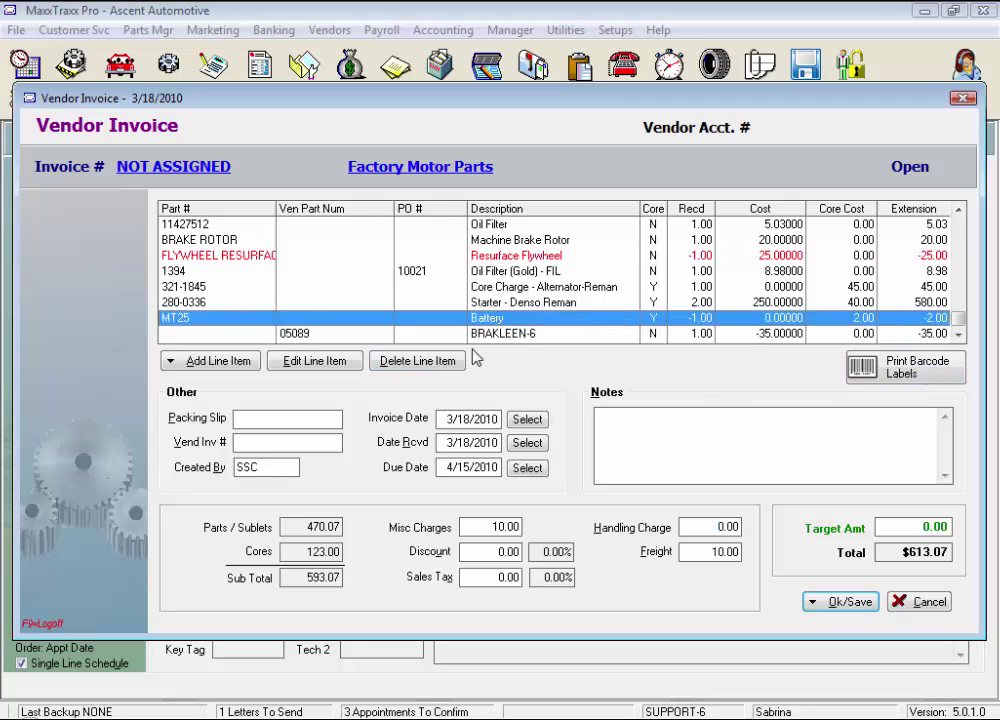
Check the MT25 battery core line's details unchanged, then bring up the invoice's save options
{"action": "left_click", "coordinate": [334, 366]}
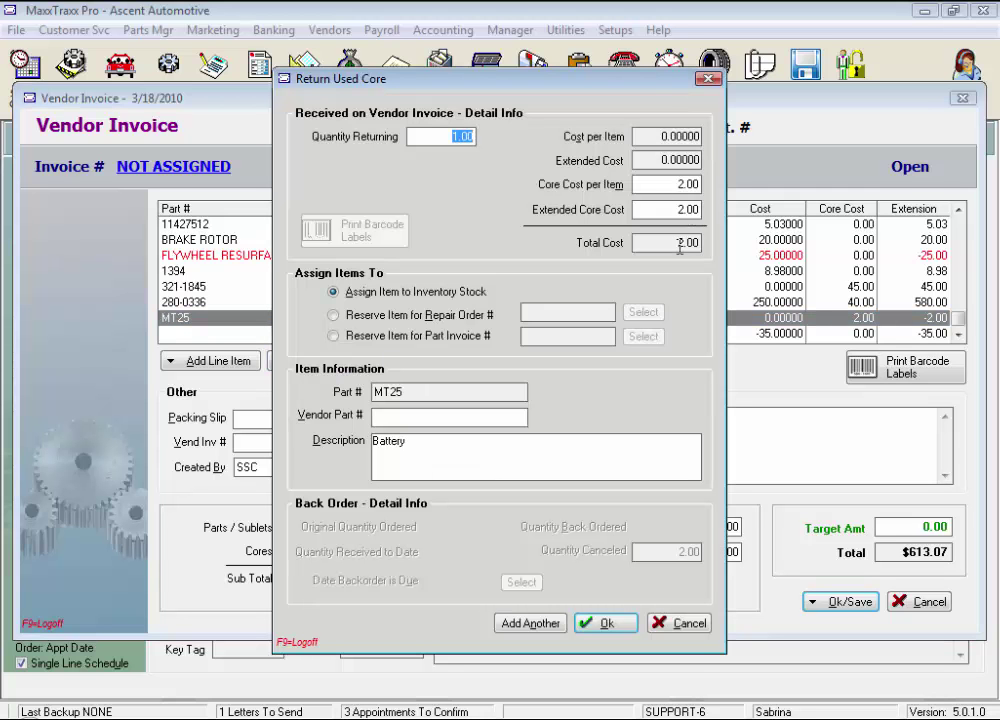
{"action": "left_click", "coordinate": [701, 630]}
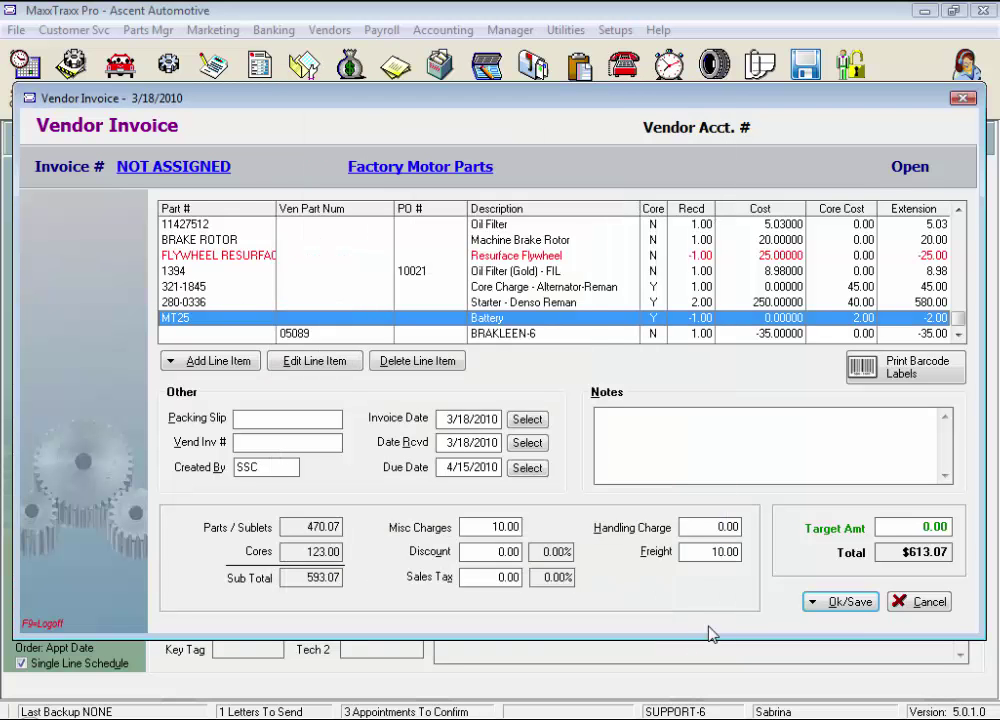
{"action": "left_click", "coordinate": [848, 604]}
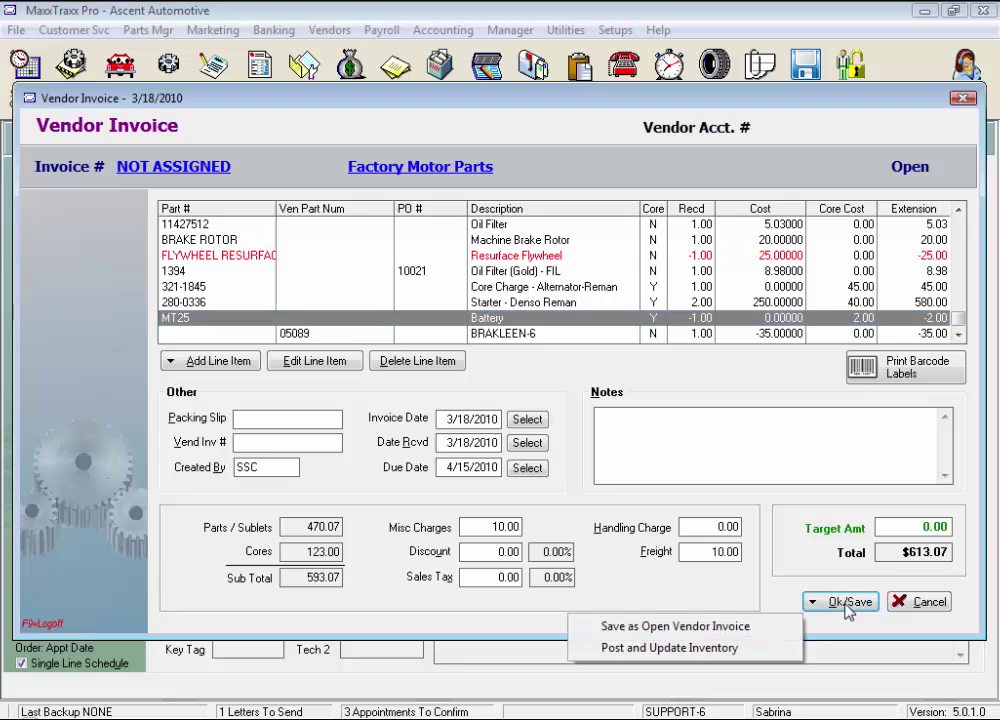
Post the invoice and update inventory despite the target mismatch, entering the vendor invoice number
{"action": "left_click", "coordinate": [754, 661]}
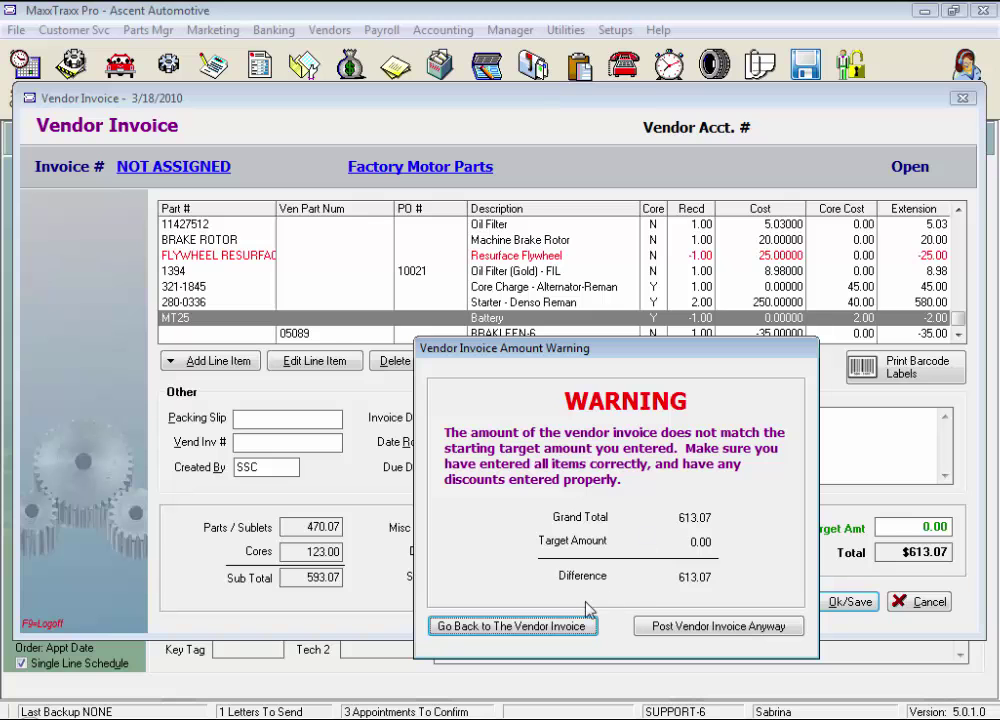
{"action": "left_click", "coordinate": [718, 626]}
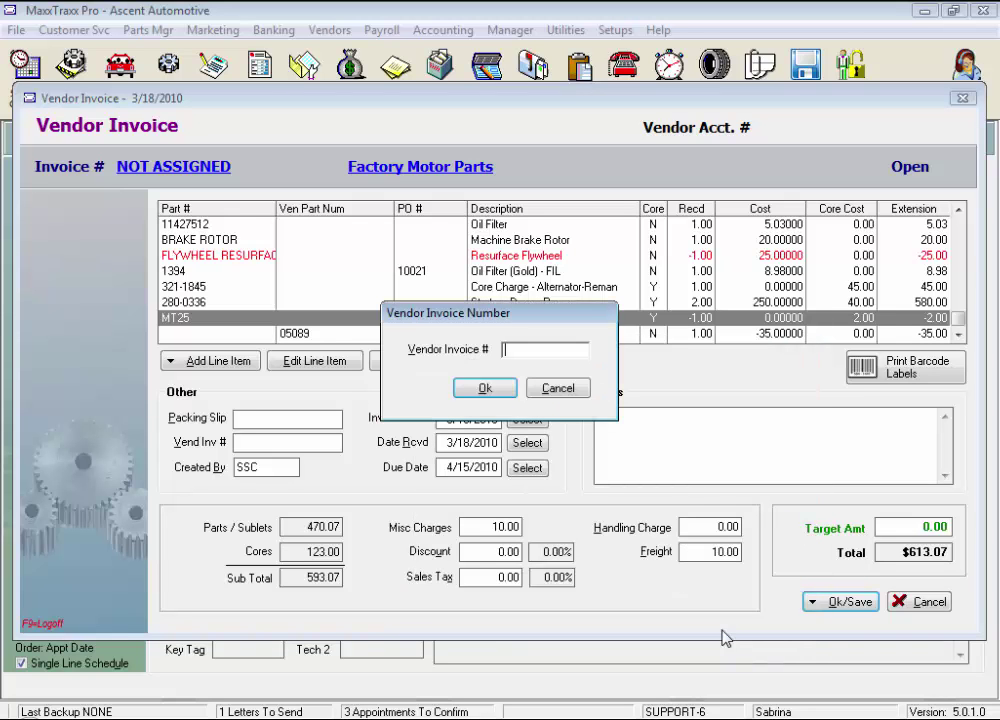
{"action": "type", "text": "58792151"}
{"action": "left_click", "coordinate": [484, 388]}
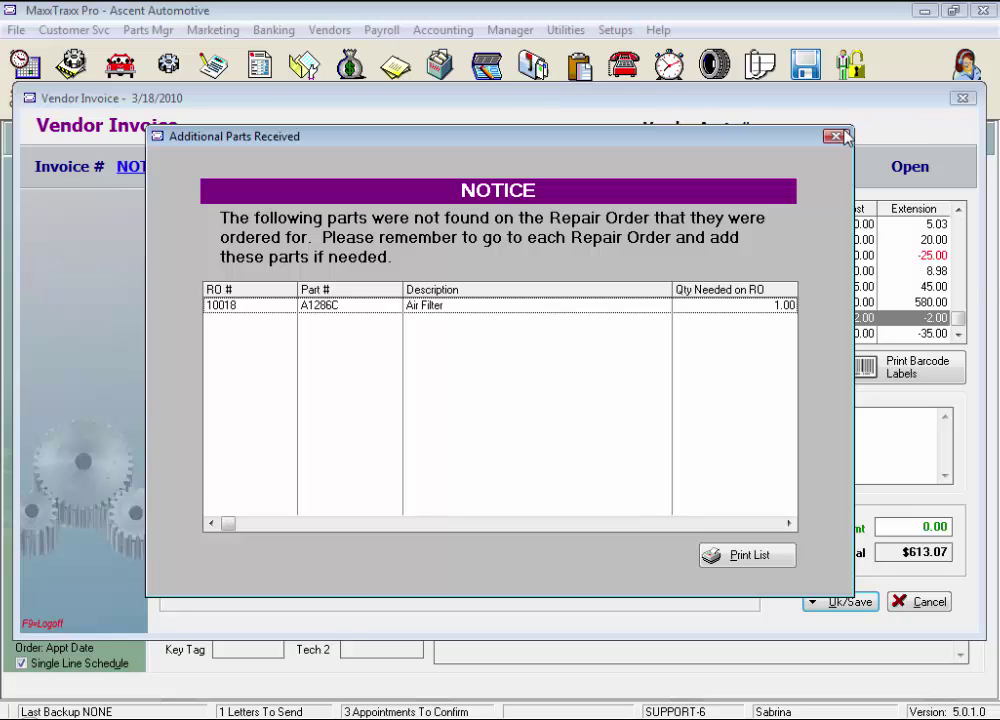
Dismiss the Additional Parts Received notice and close Browse Vendor Invoices
{"action": "left_click", "coordinate": [845, 137]}
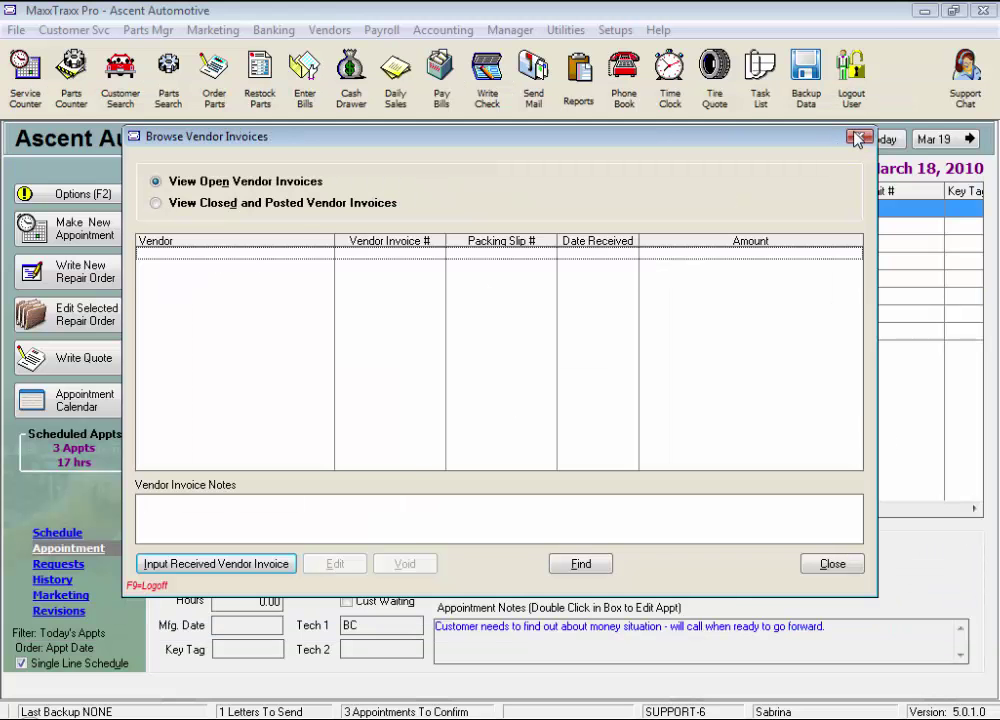
{"action": "left_click", "coordinate": [848, 142]}
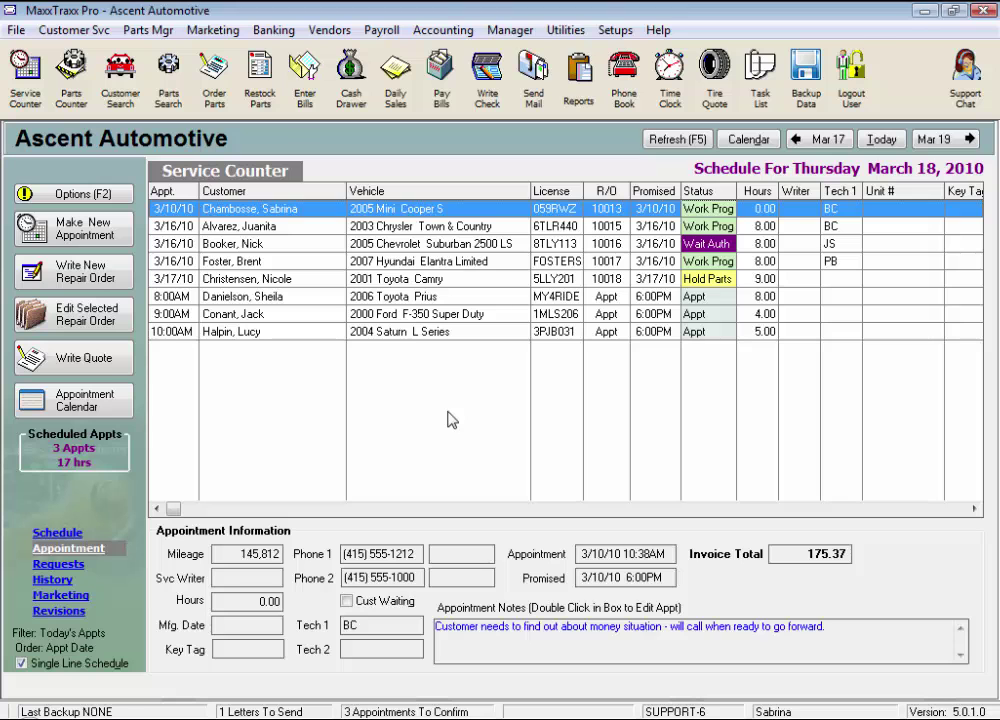